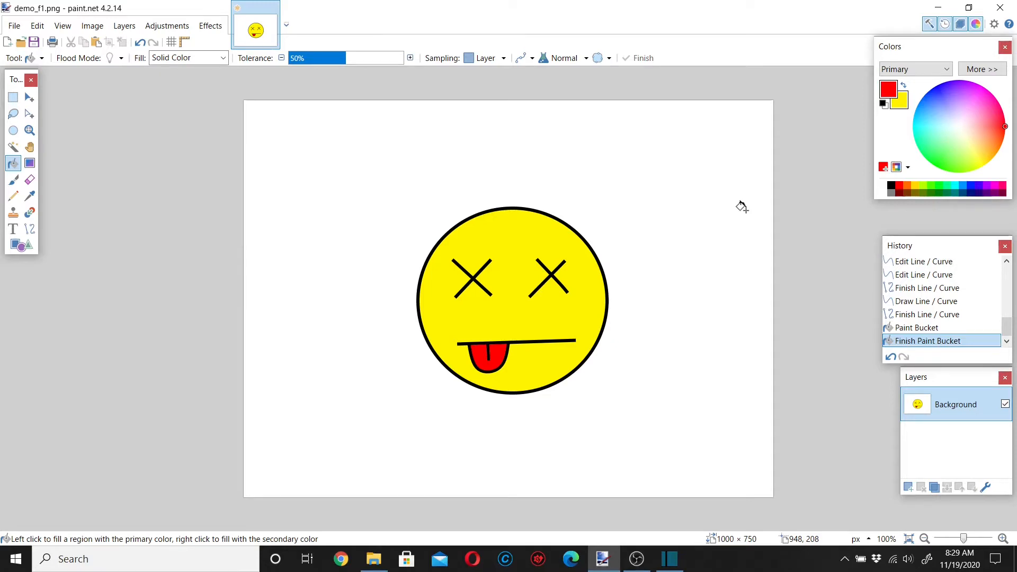
Erase the white background around the face with the Magic Wand and save the image
{"action": "key", "text": "s"}
{"action": "left_click", "coordinate": [404, 151]}
{"action": "key", "text": "Delete"}
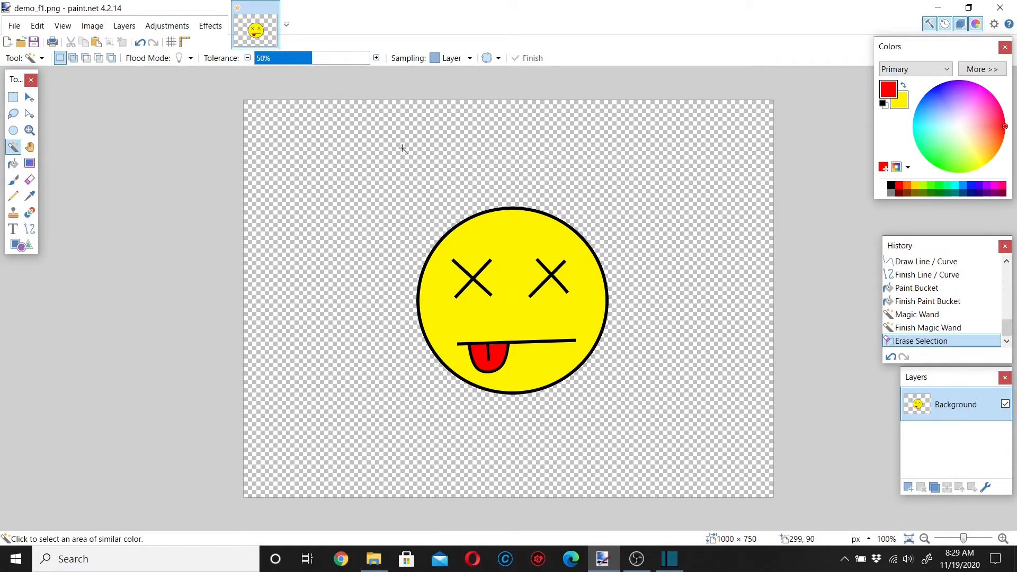
{"action": "left_click", "coordinate": [11, 27]}
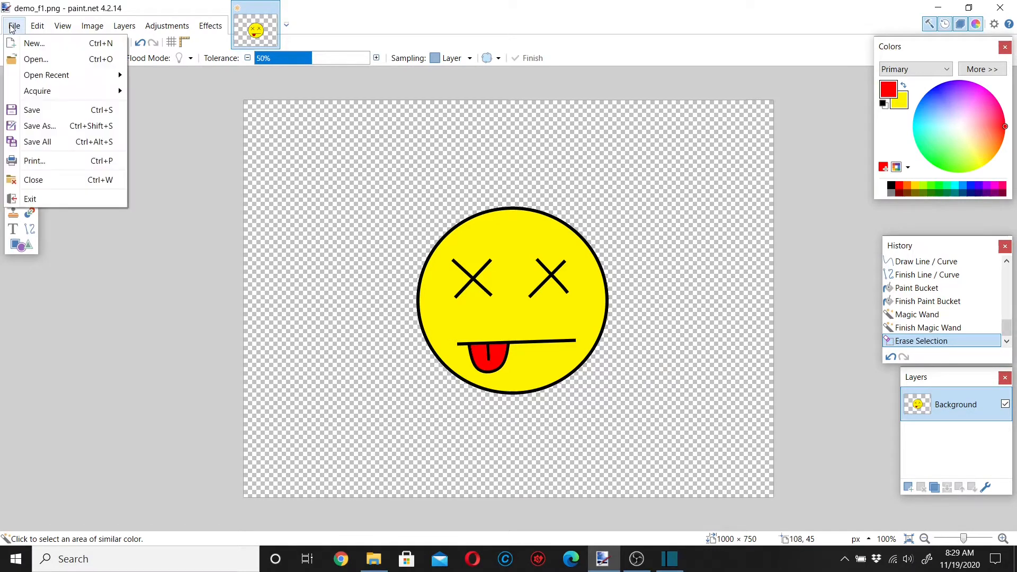
{"action": "left_click", "coordinate": [47, 111]}
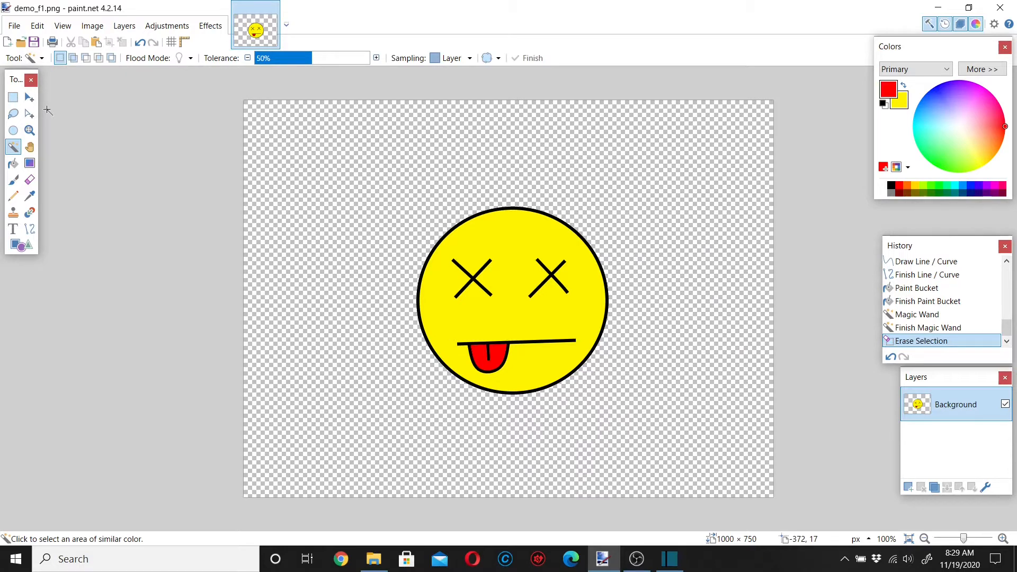
Select a rectangle around the face and rotate the selected pixels about 17° counterclockwise
{"action": "left_click", "coordinate": [13, 99]}
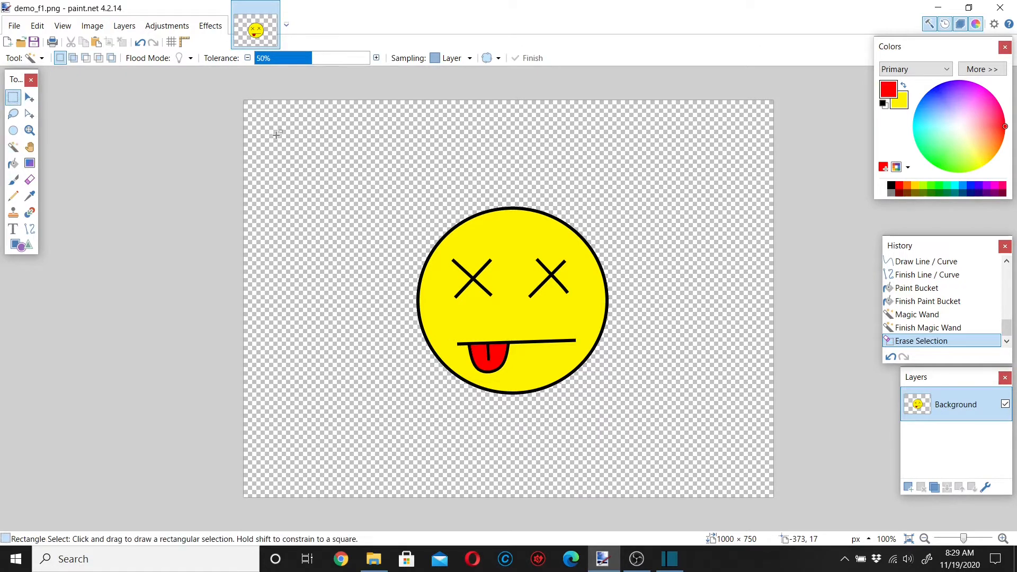
{"action": "left_click_drag", "start_coordinate": [396, 190], "coordinate": [626, 413]}
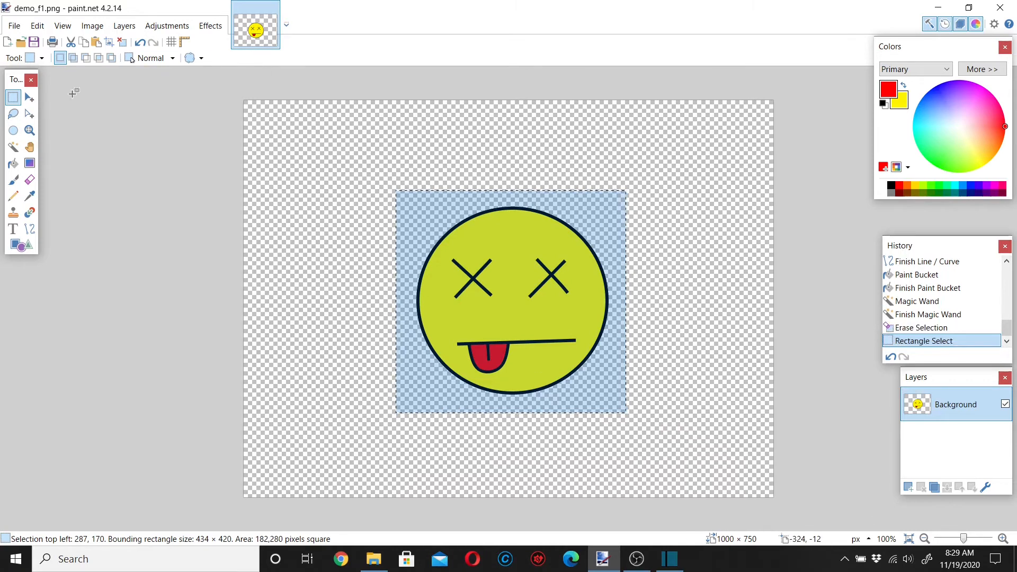
{"action": "left_click", "coordinate": [30, 99]}
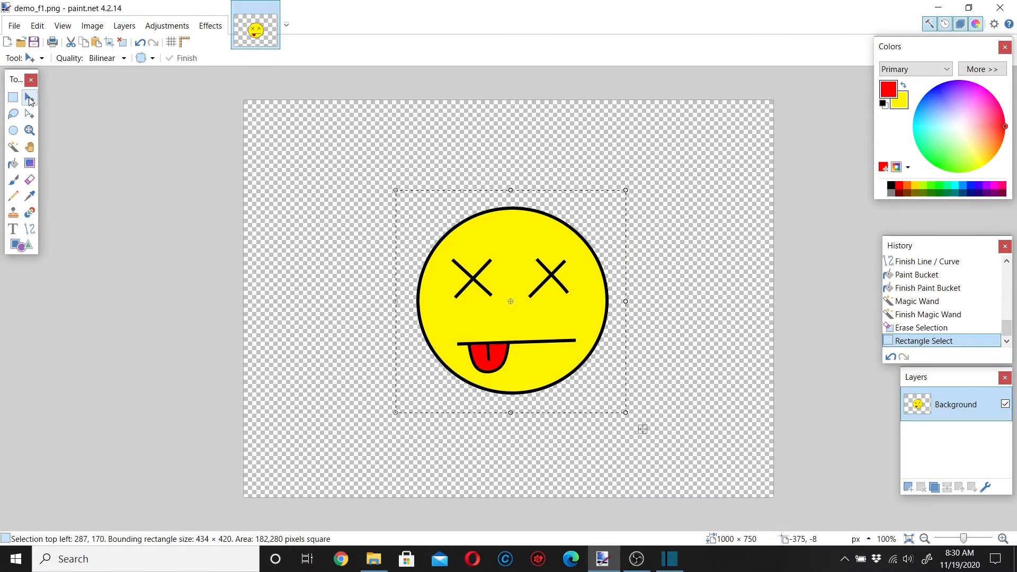
{"action": "left_click_drag", "start_coordinate": [634, 197], "coordinate": [608, 154]}
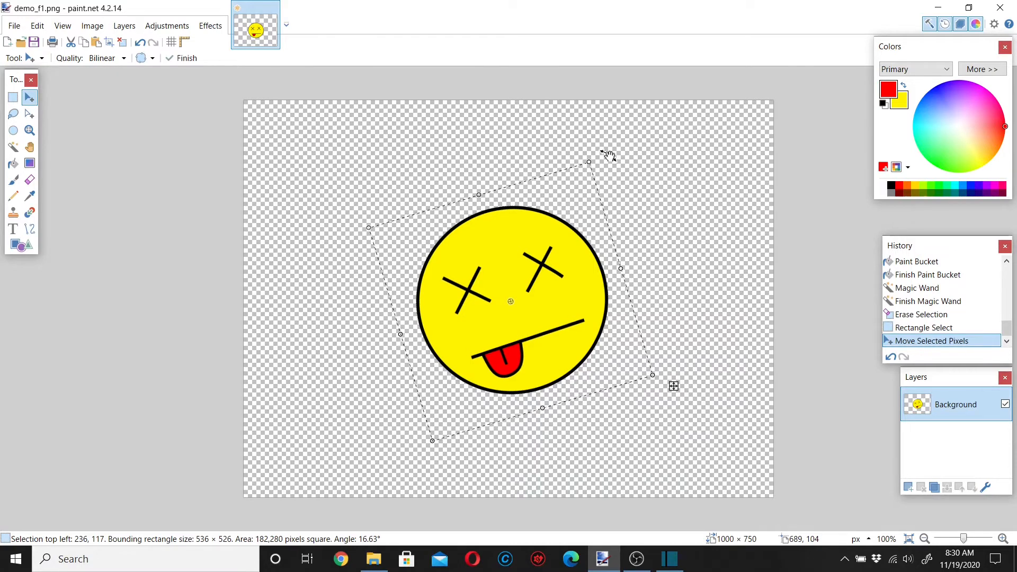
Save the rotated face as a new PNG named demo_f2 in the Demo folder with auto-detect bit depth
{"action": "left_click", "coordinate": [15, 24]}
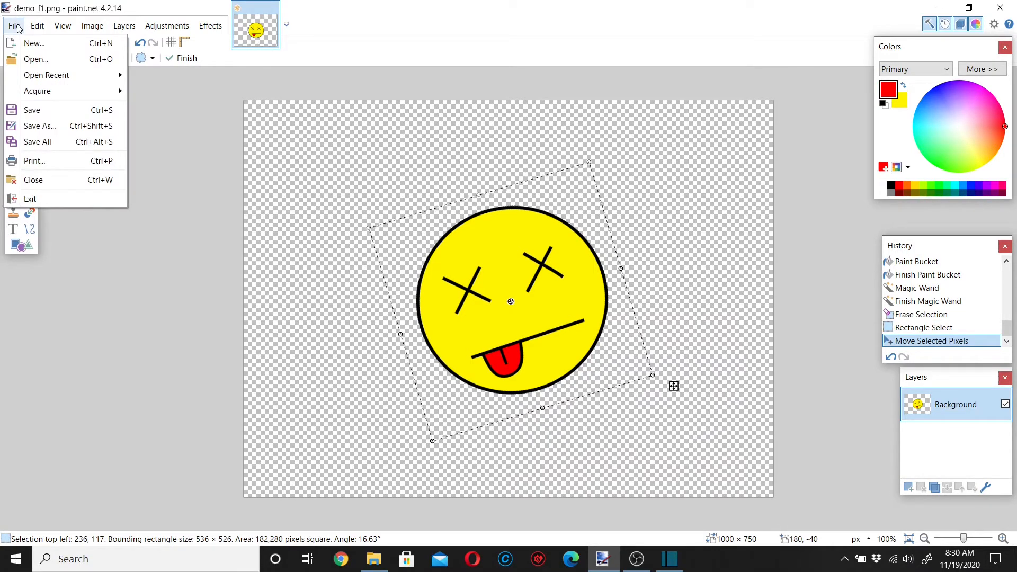
{"action": "left_click", "coordinate": [35, 126]}
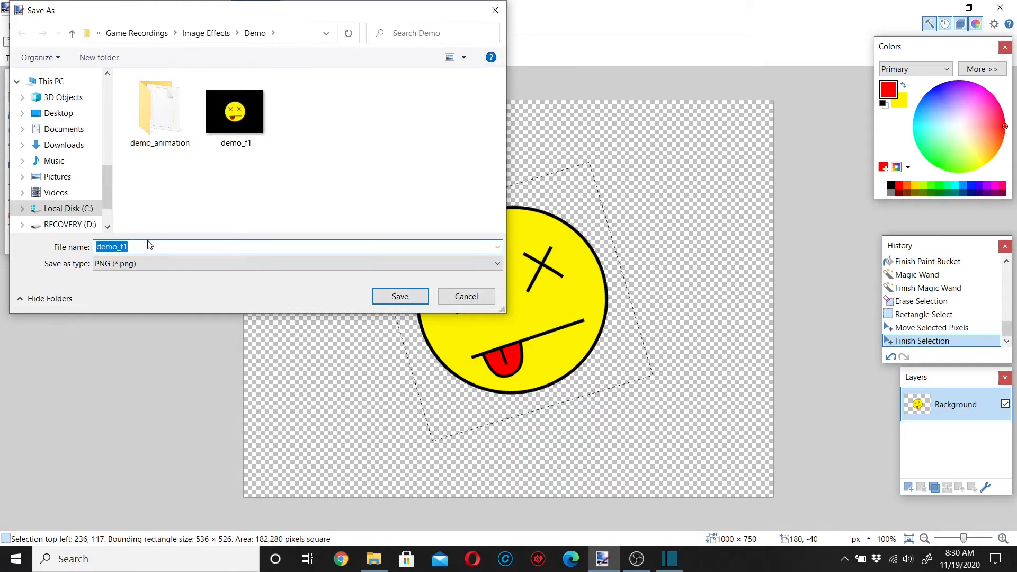
{"action": "left_click", "coordinate": [140, 249]}
{"action": "key", "text": "BackSpace"}
{"action": "type", "text": "2"}
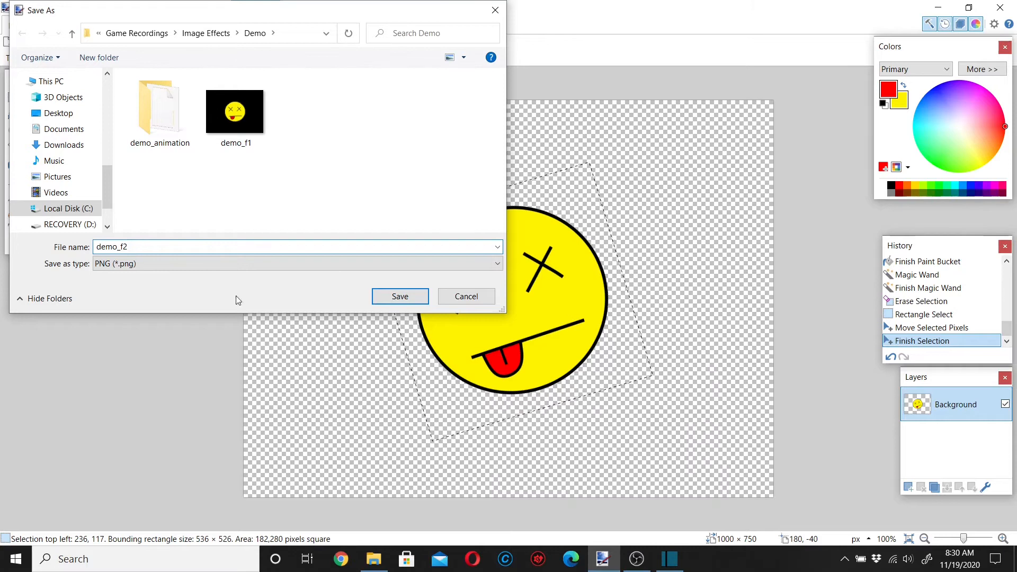
{"action": "left_click", "coordinate": [395, 296]}
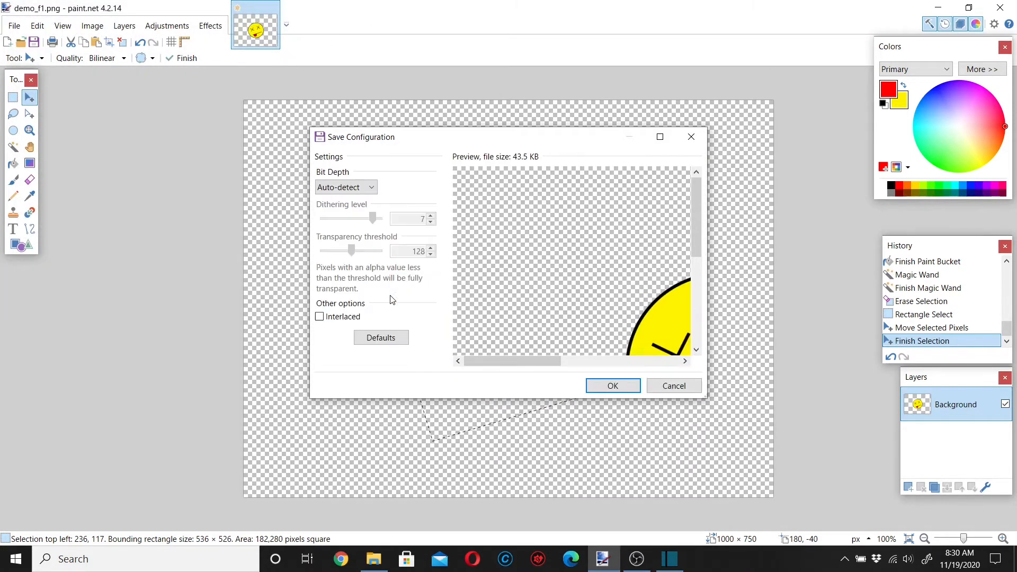
{"action": "left_click", "coordinate": [620, 385]}
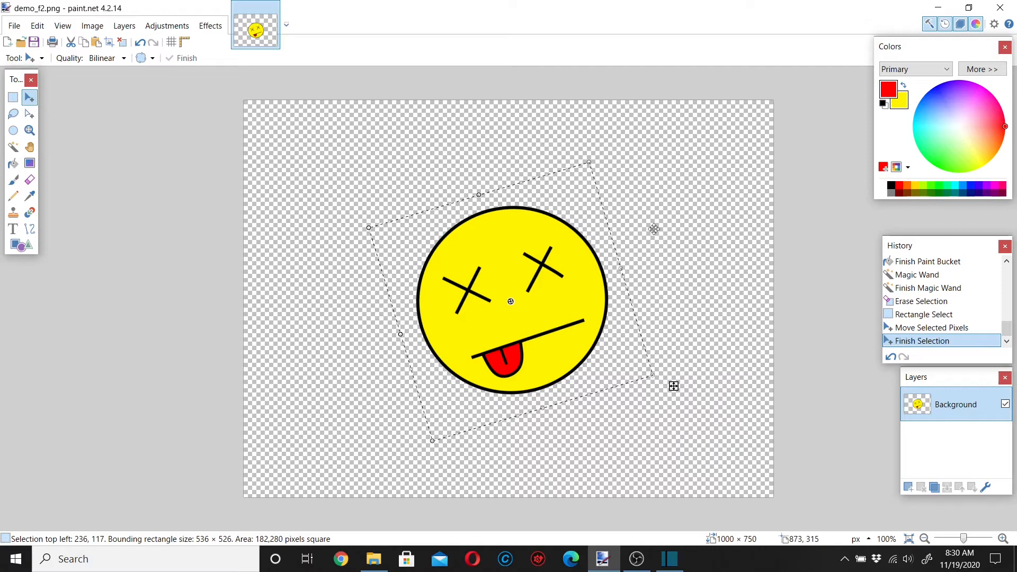
Rotate the face further counterclockwise to an angle of about 45° and save it as a new PNG named demo_f3
{"action": "left_click_drag", "start_coordinate": [606, 173], "coordinate": [535, 144]}
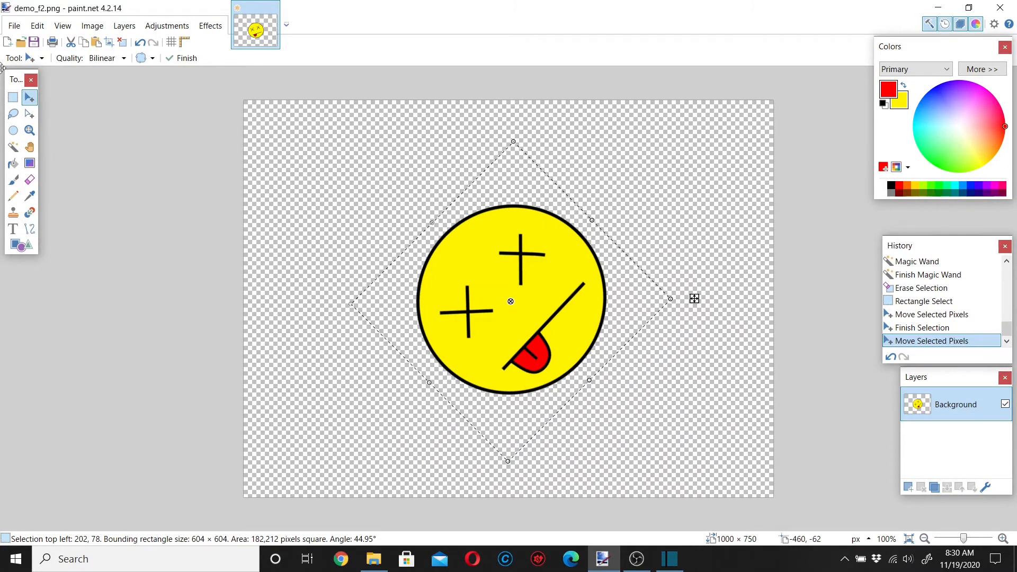
{"action": "left_click", "coordinate": [15, 27]}
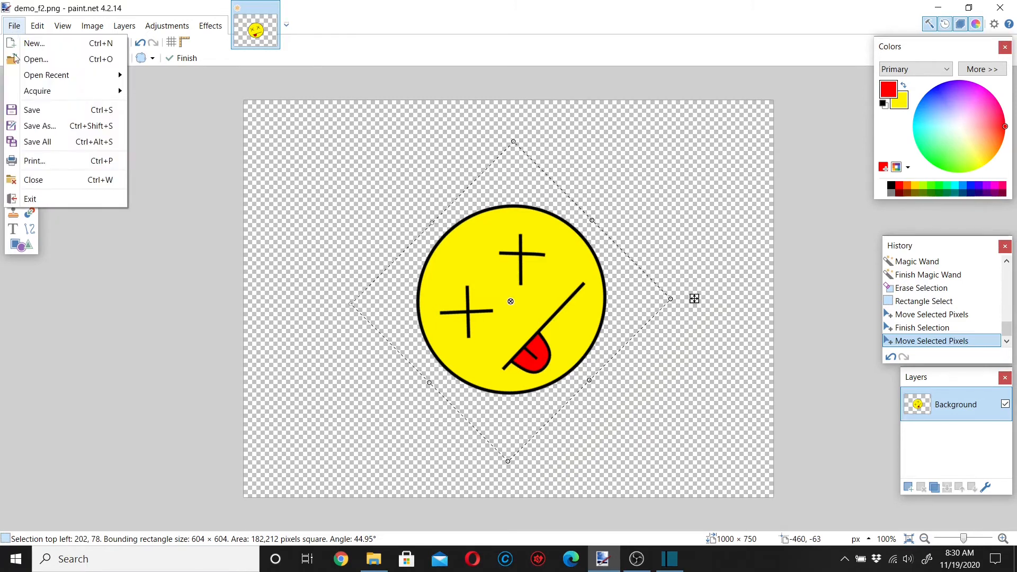
{"action": "left_click", "coordinate": [37, 126]}
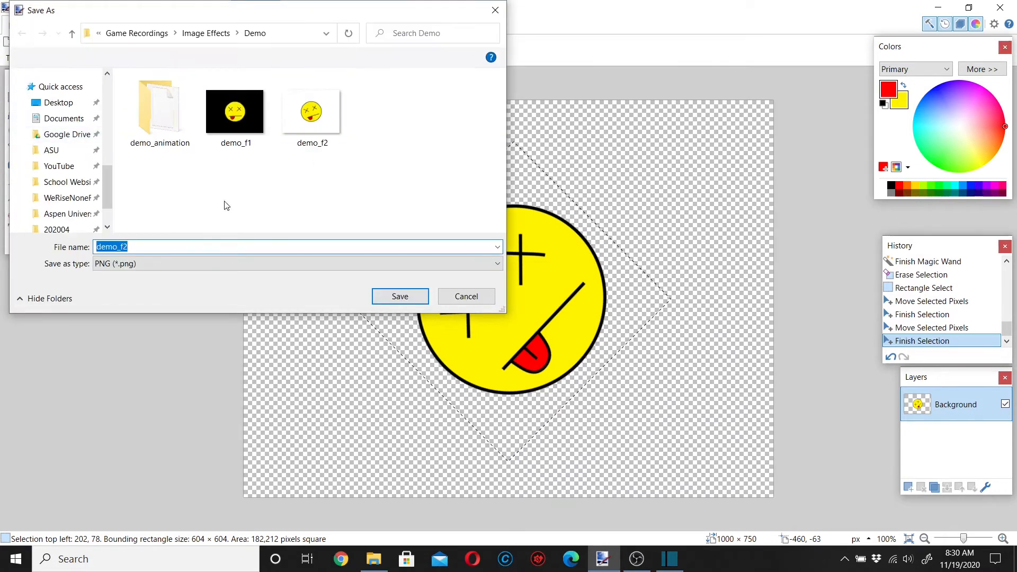
{"action": "left_click", "coordinate": [180, 247]}
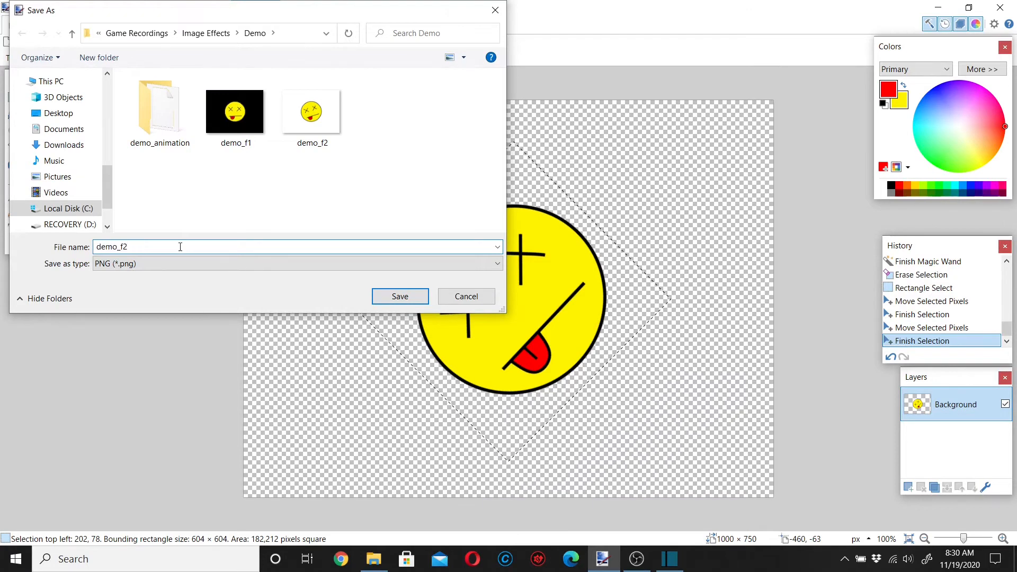
{"action": "key", "text": "BackSpace"}
{"action": "type", "text": "3"}
{"action": "left_click", "coordinate": [400, 296]}
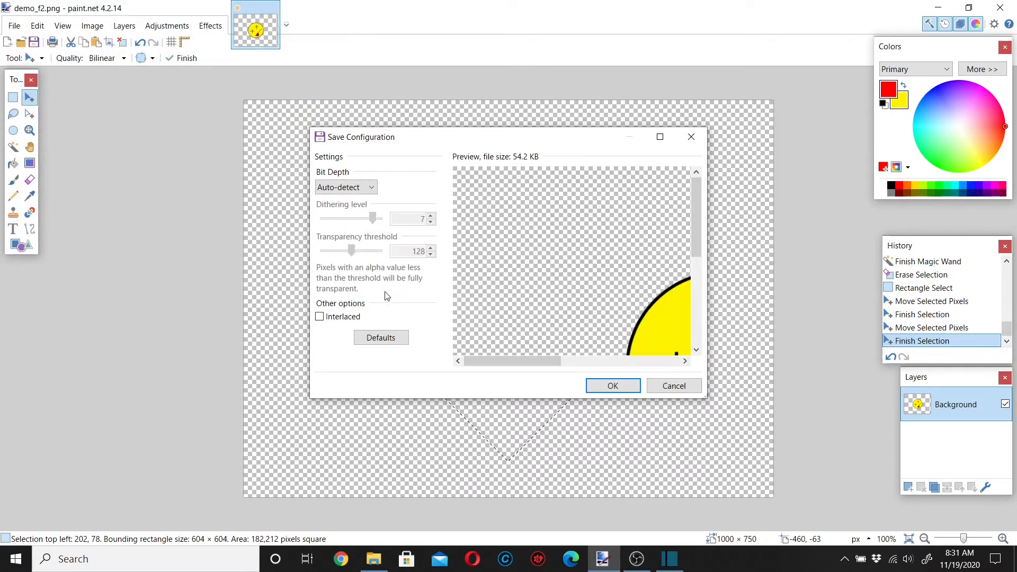
{"action": "left_click", "coordinate": [638, 384]}
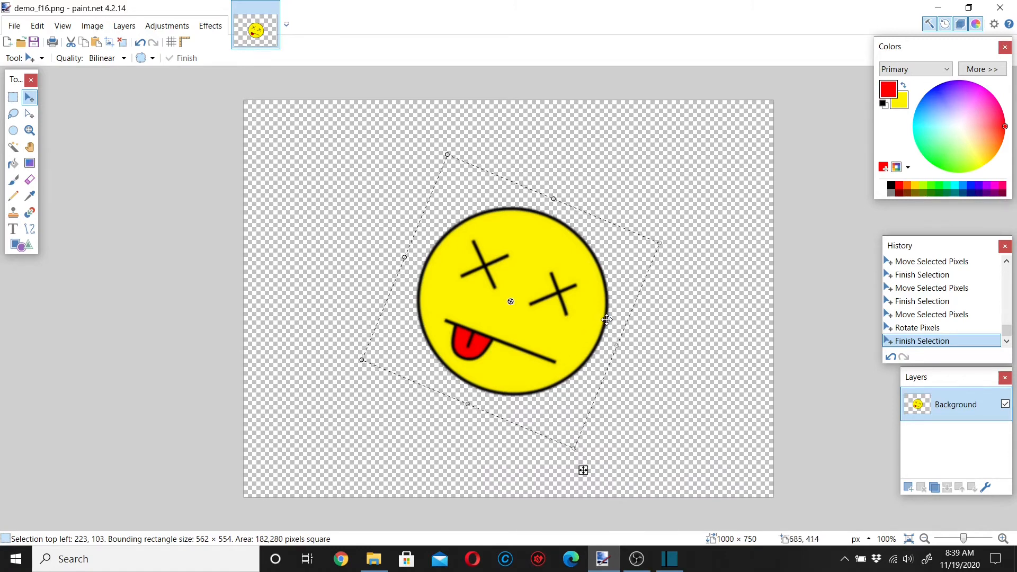
Switch to the demo_animation project in Shotcut and add a video track to the timeline
{"action": "left_click_drag", "start_coordinate": [607, 319], "coordinate": [606, 311]}
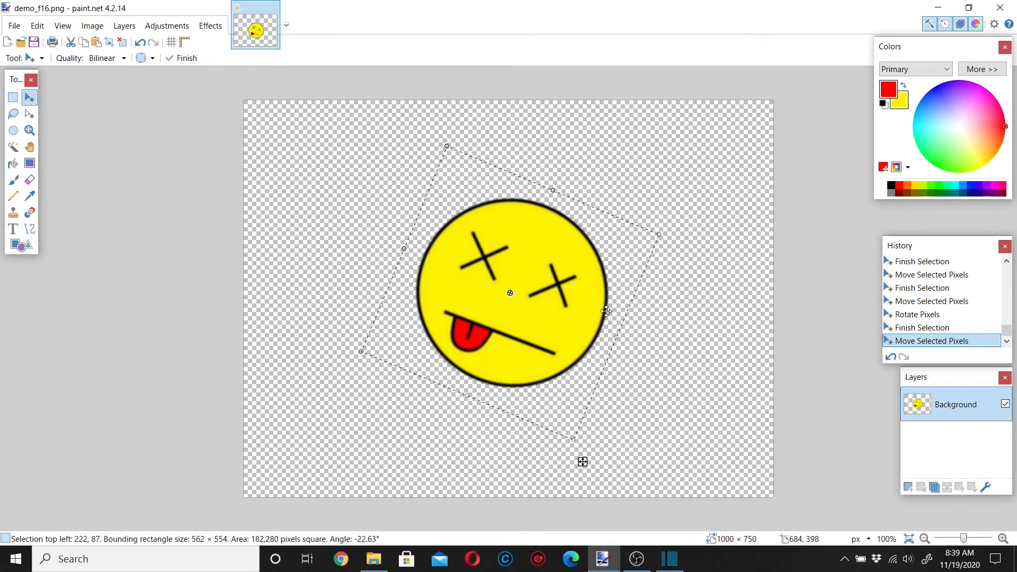
{"action": "key", "text": "ctrl+z"}
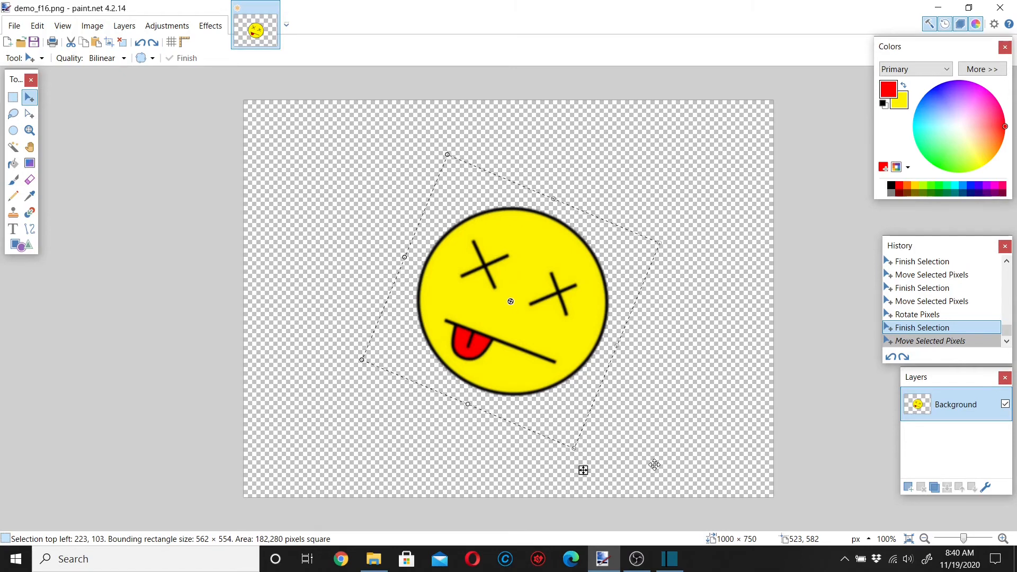
{"action": "mouse_move", "coordinate": [678, 564]}
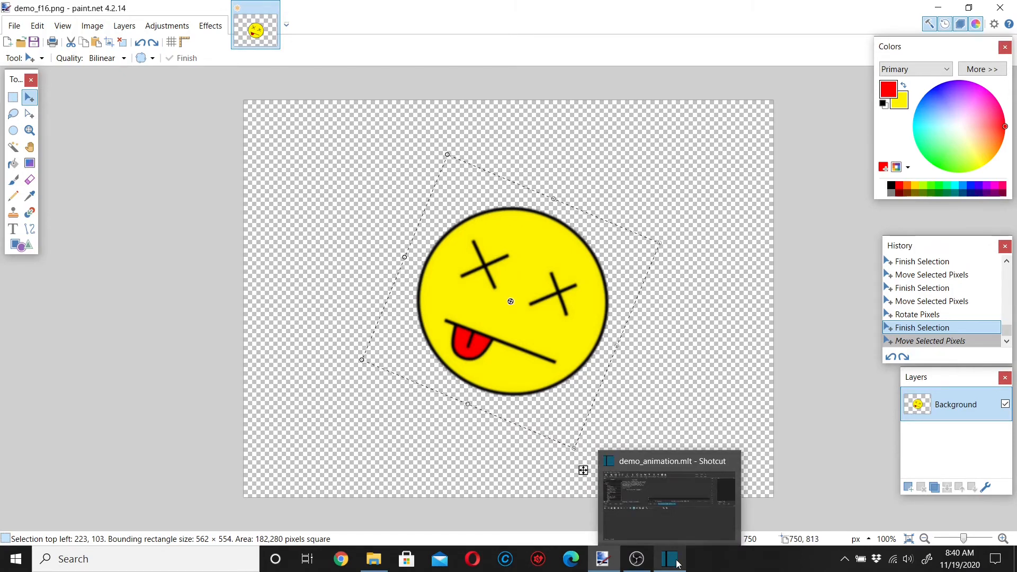
{"action": "left_click", "coordinate": [679, 563]}
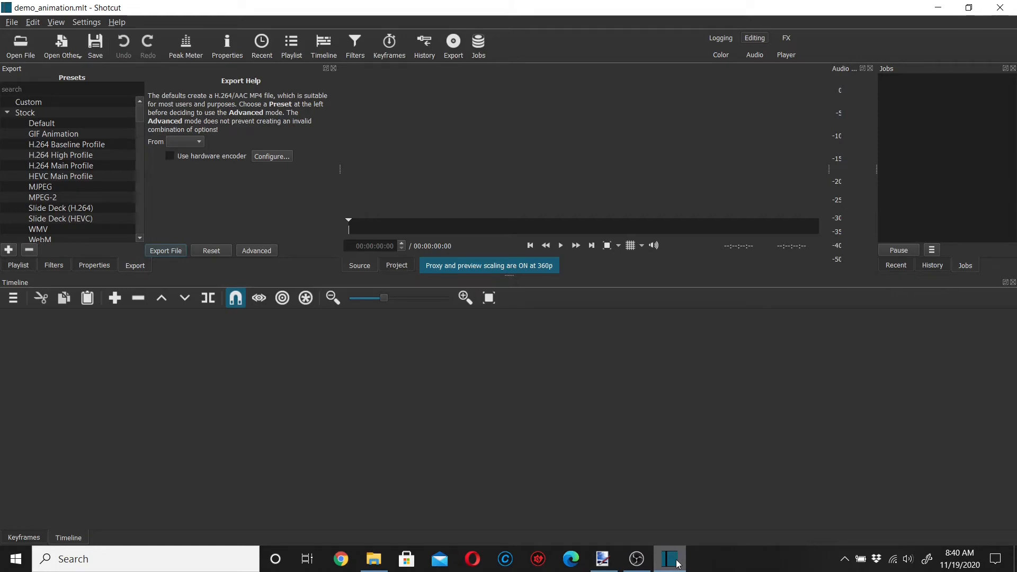
{"action": "left_click", "coordinate": [10, 303]}
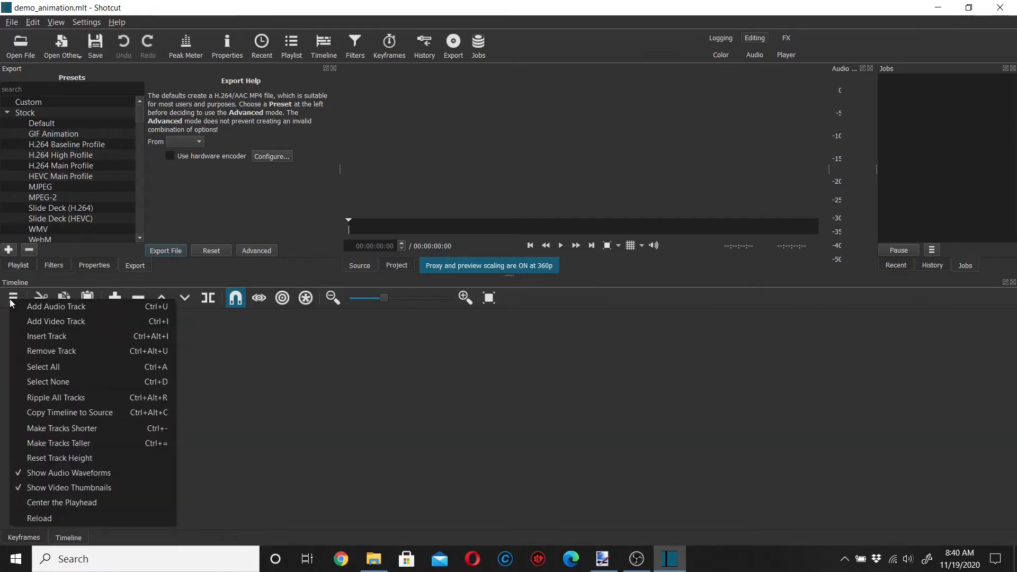
{"action": "left_click", "coordinate": [37, 322]}
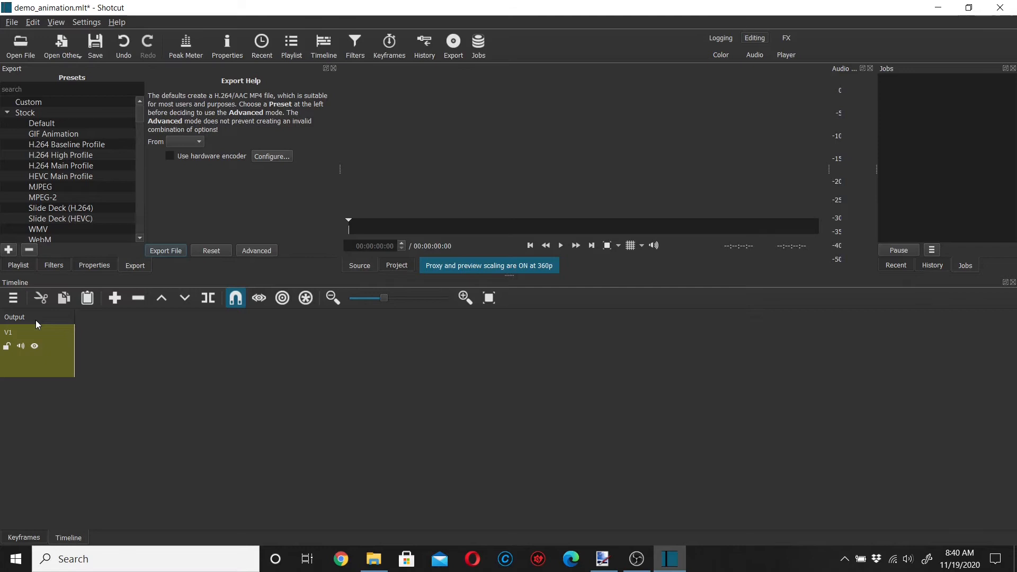
Open the demo_f1 image from the Demo folder as the source clip
{"action": "left_click", "coordinate": [21, 45]}
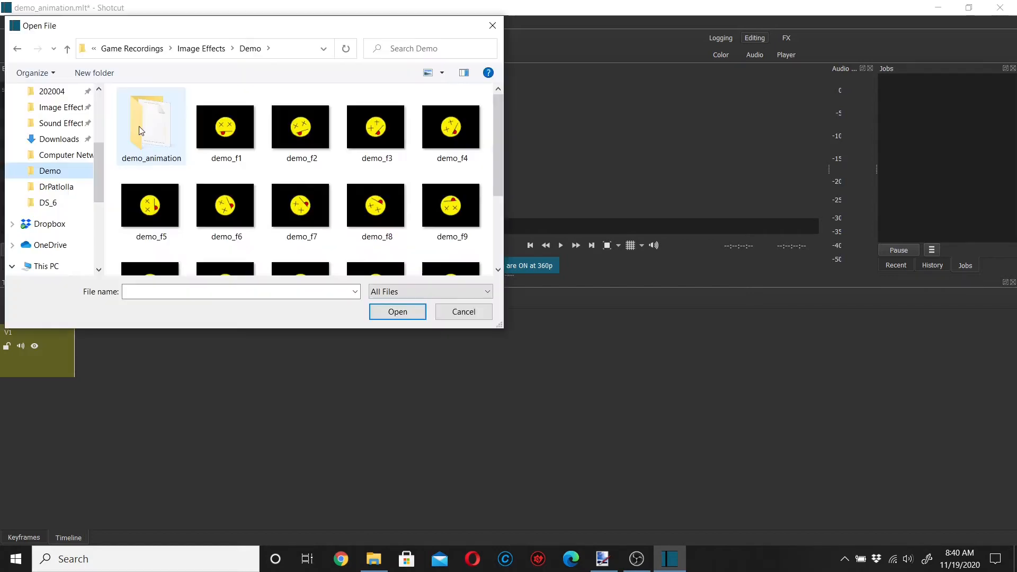
{"action": "left_click", "coordinate": [147, 130]}
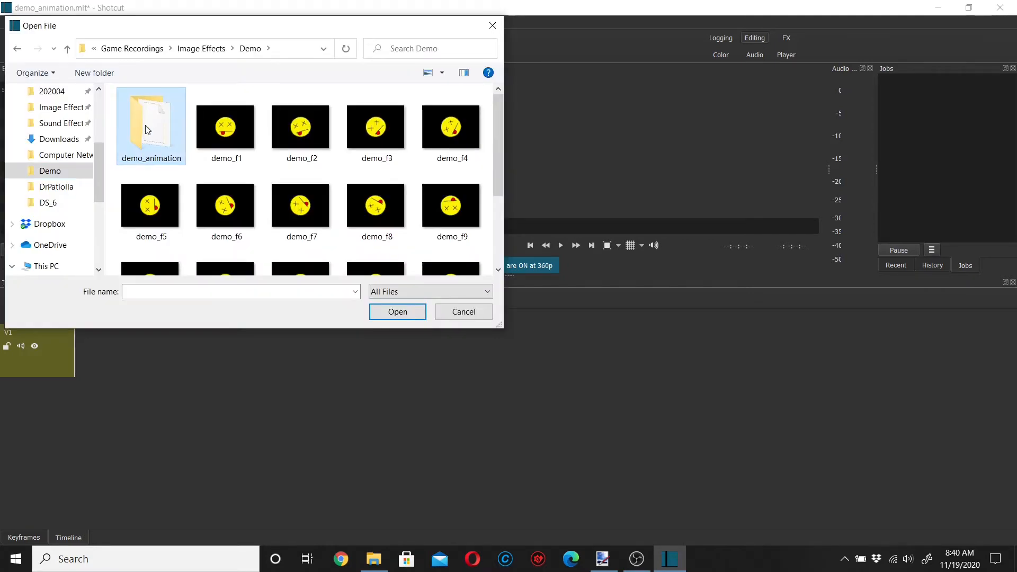
{"action": "left_click", "coordinate": [229, 141]}
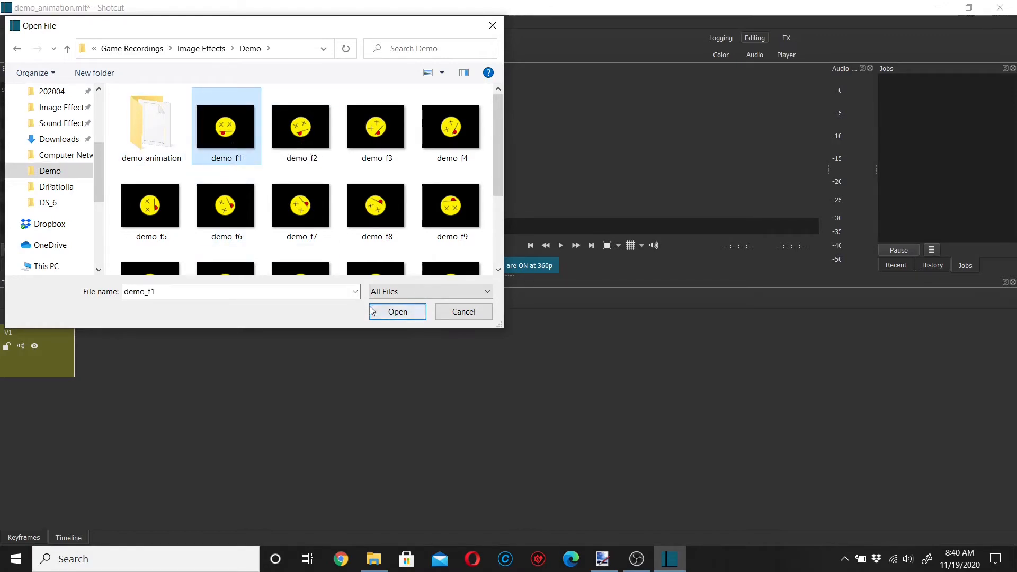
{"action": "left_click", "coordinate": [385, 314]}
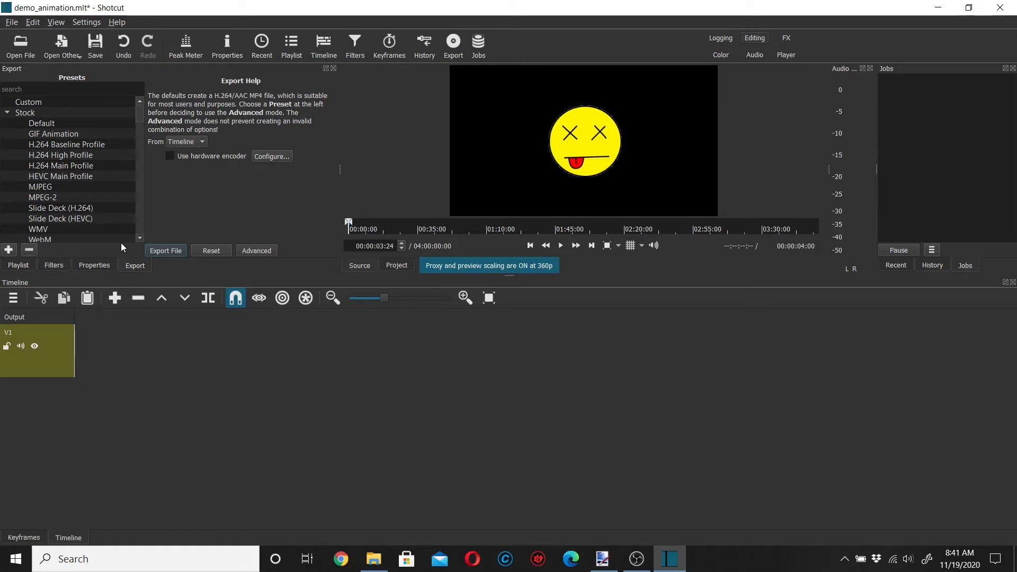
Set the demo_f1 clip's duration to 00:00:00:03 and place it at the start of track V1
{"action": "left_click", "coordinate": [94, 265]}
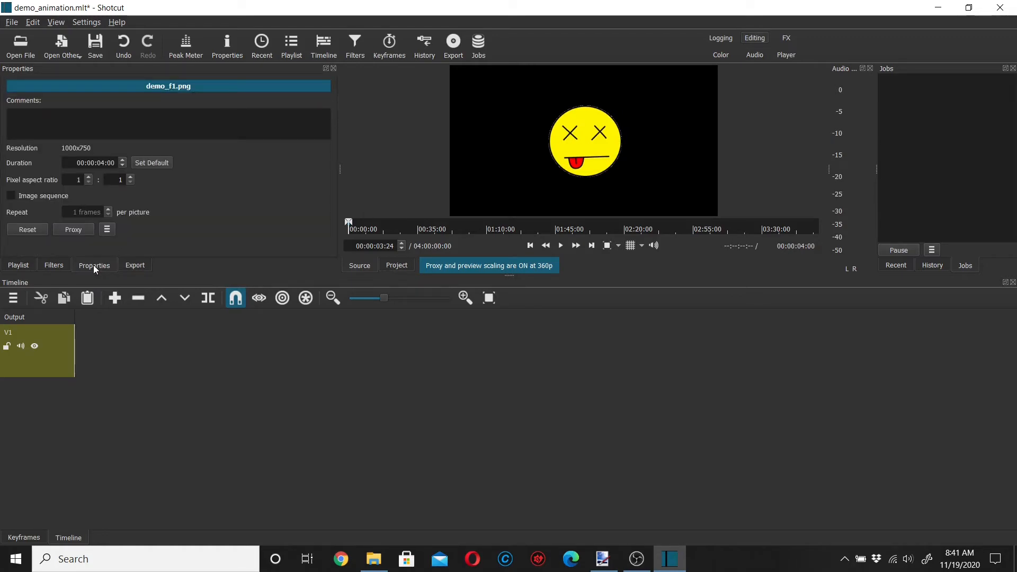
{"action": "left_click", "coordinate": [100, 159]}
{"action": "left_click", "coordinate": [103, 163]}
{"action": "key", "text": "BackSpace"}
{"action": "type", "text": "0"}
{"action": "key", "text": "Right"}
{"action": "key", "text": "Right"}
{"action": "key", "text": "Right"}
{"action": "key", "text": "BackSpace"}
{"action": "type", "text": "3"}
{"action": "key", "text": "Return"}
{"action": "left_click", "coordinate": [446, 301]}
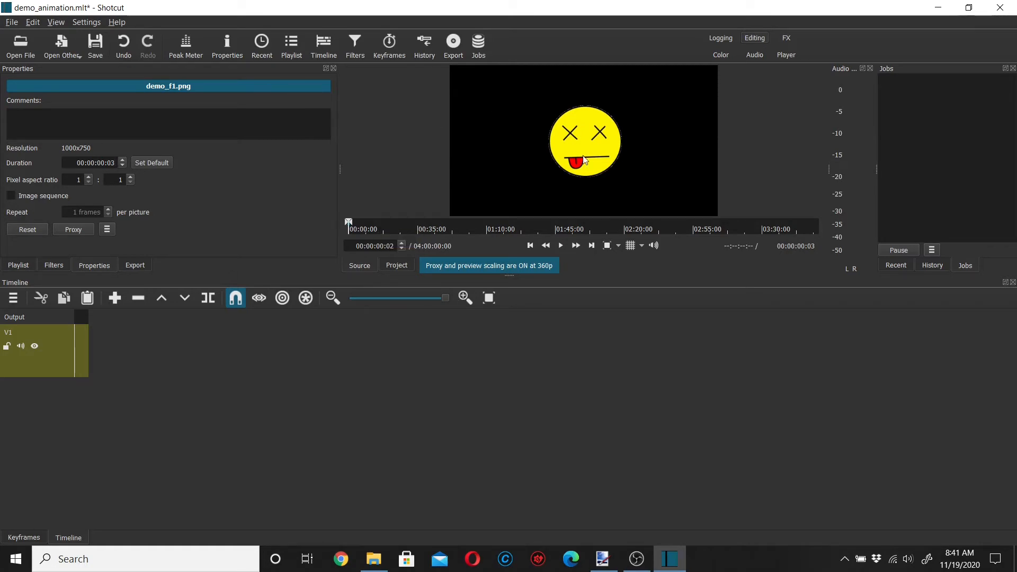
{"action": "left_click_drag", "start_coordinate": [583, 152], "coordinate": [179, 396]}
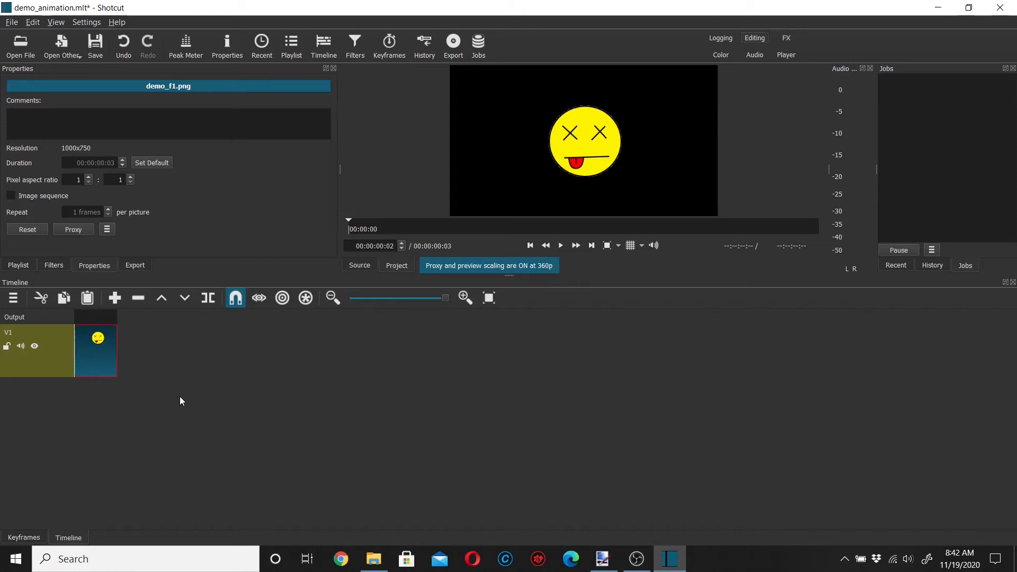
Open the demo_f2 image with a duration of 00:00:00:03 and place it on track V1 directly behind the first clip
{"action": "left_click", "coordinate": [29, 48]}
{"action": "left_click", "coordinate": [390, 311]}
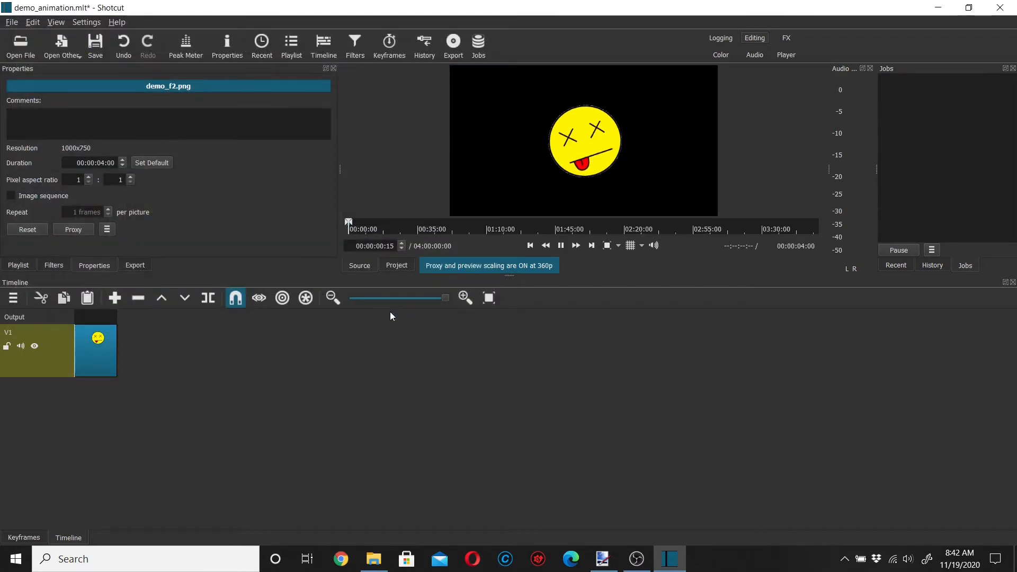
{"action": "triple_click", "coordinate": [102, 163]}
{"action": "key", "text": "BackSpace"}
{"action": "key", "text": "BackSpace"}
{"action": "type", "text": "3"}
{"action": "key", "text": "Return"}
{"action": "left_click", "coordinate": [111, 166]}
{"action": "key", "text": "Return"}
{"action": "left_click", "coordinate": [111, 165]}
{"action": "left_click_drag", "start_coordinate": [551, 156], "coordinate": [118, 347]}
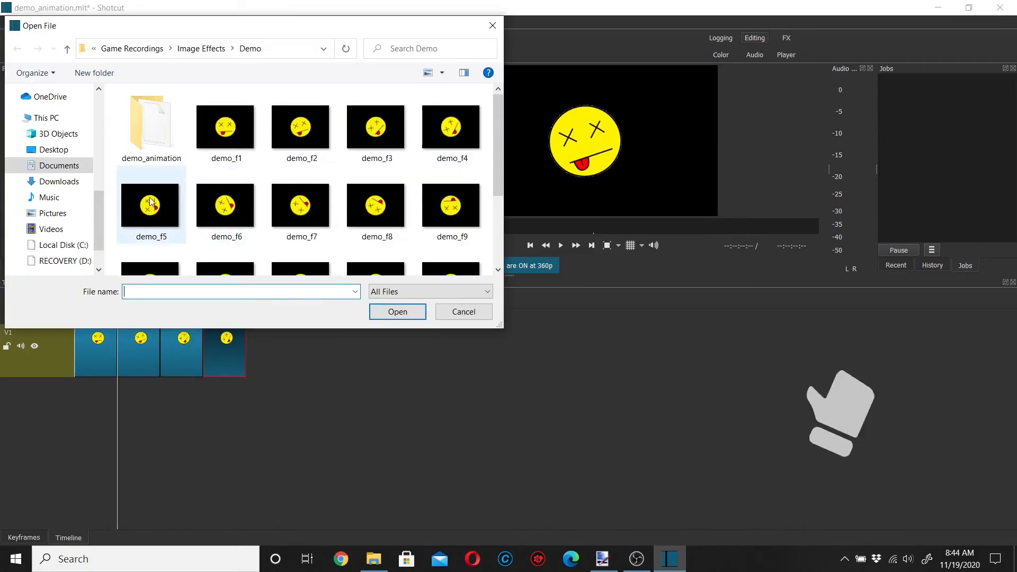
Open the demo_f5 image from the Demo folder and set its duration to 3 frames
{"action": "left_click", "coordinate": [150, 206]}
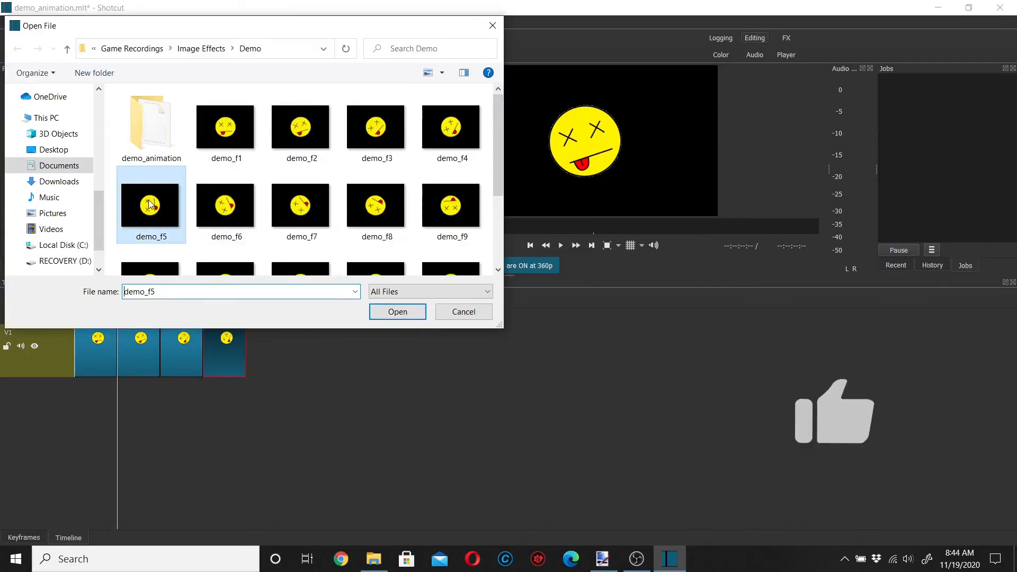
{"action": "left_click", "coordinate": [406, 313]}
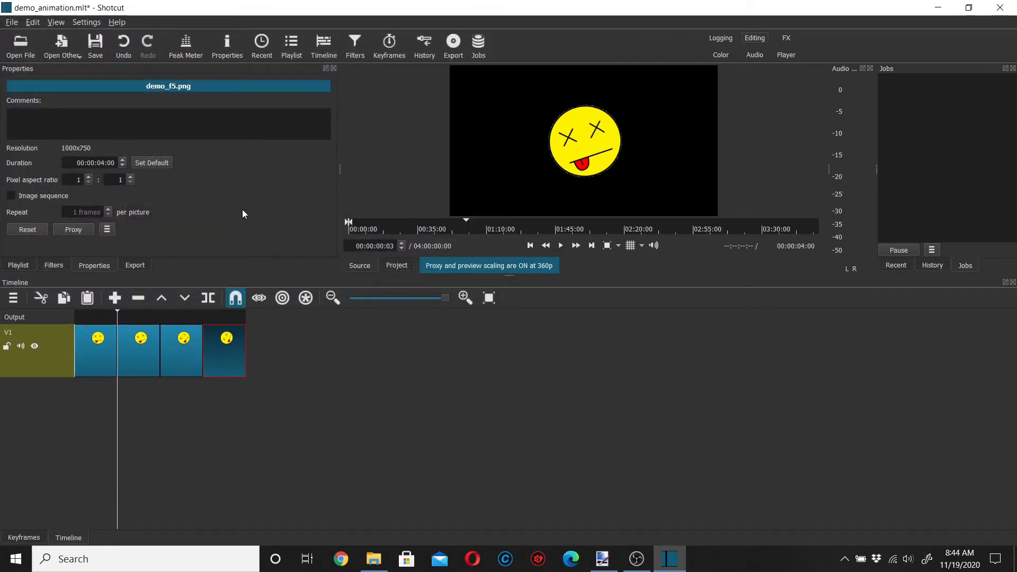
{"action": "left_click", "coordinate": [100, 163]}
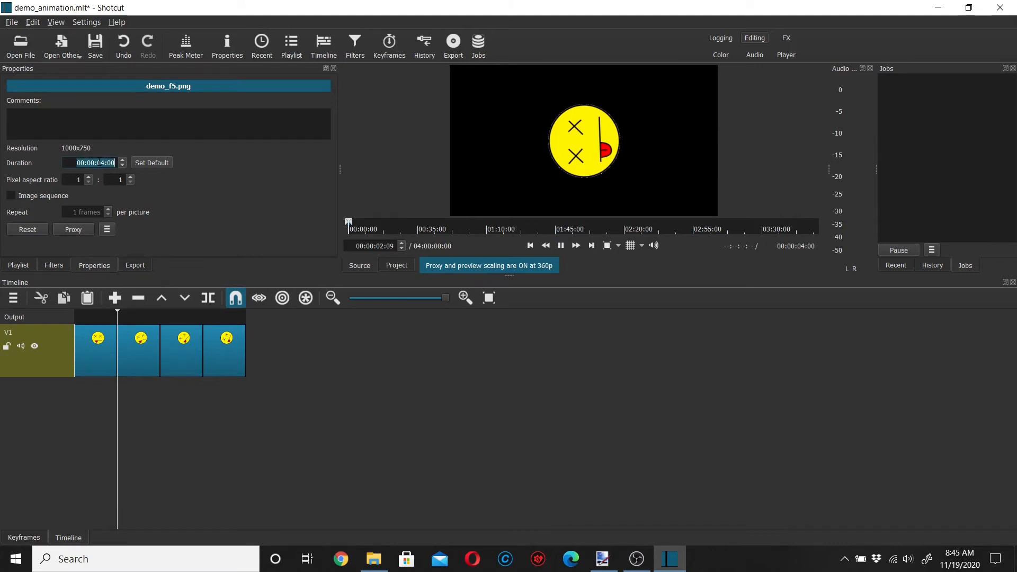
{"action": "type", "text": "3"}
{"action": "key", "text": "Return"}
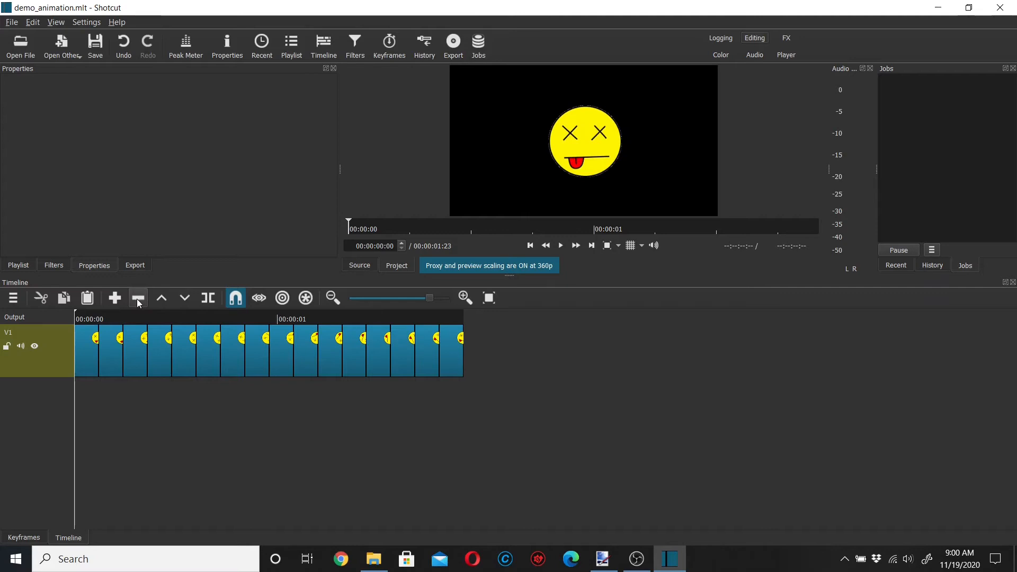
Play the assembled face animation in the timeline, and replay it from the start
{"action": "key", "text": "space"}
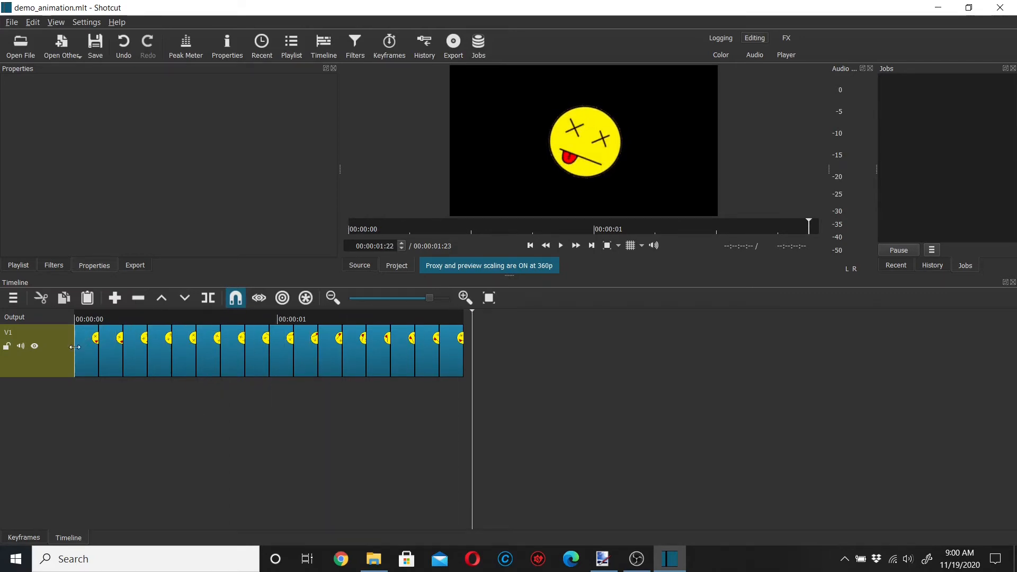
{"action": "left_click", "coordinate": [76, 317]}
{"action": "key", "text": "space"}
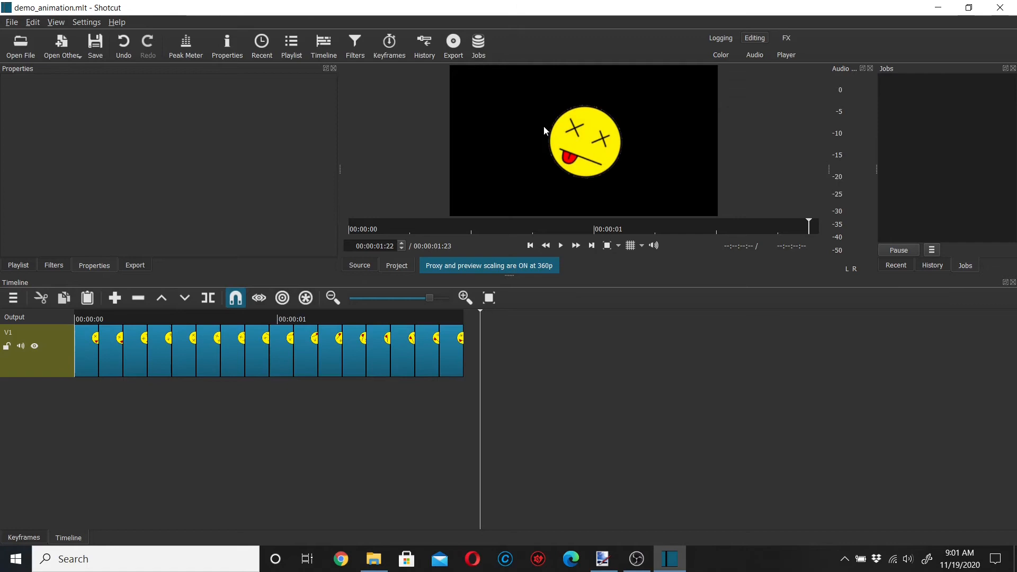
Close the current project, start one named demo_animation_final with automatic video mode, and add a video track
{"action": "left_click", "coordinate": [18, 25]}
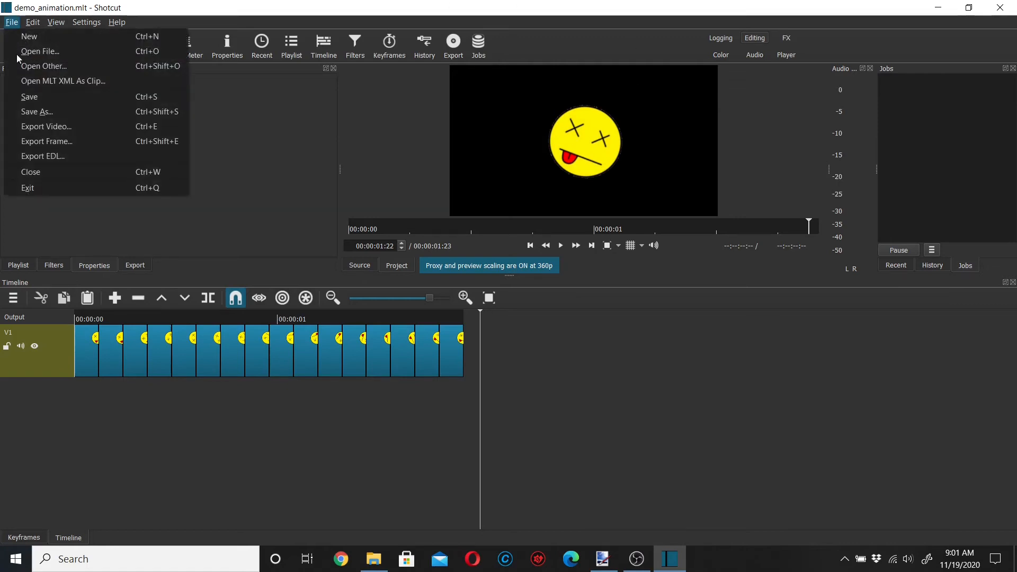
{"action": "left_click", "coordinate": [42, 174]}
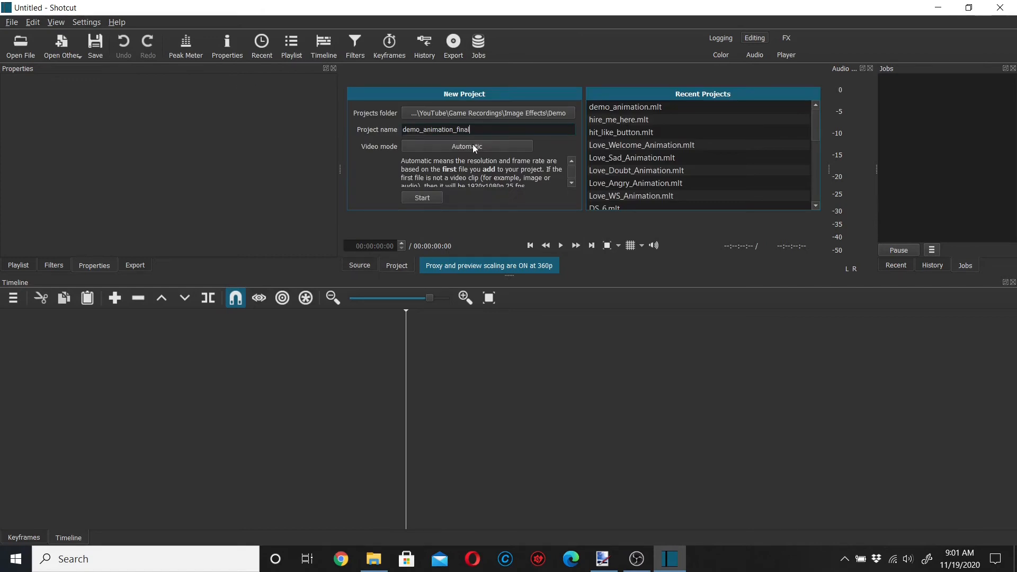
{"action": "left_click", "coordinate": [436, 197]}
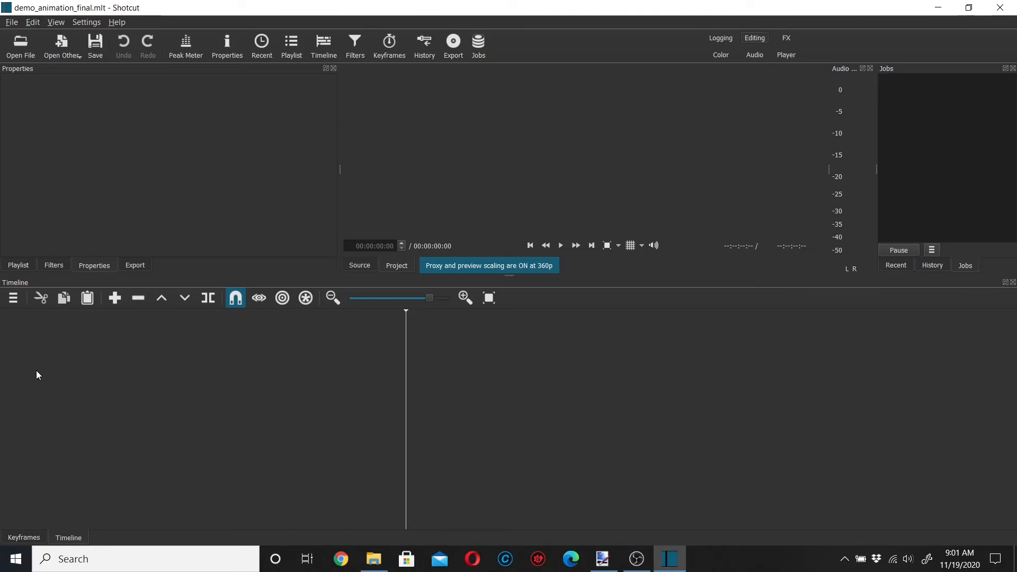
{"action": "left_click", "coordinate": [14, 299]}
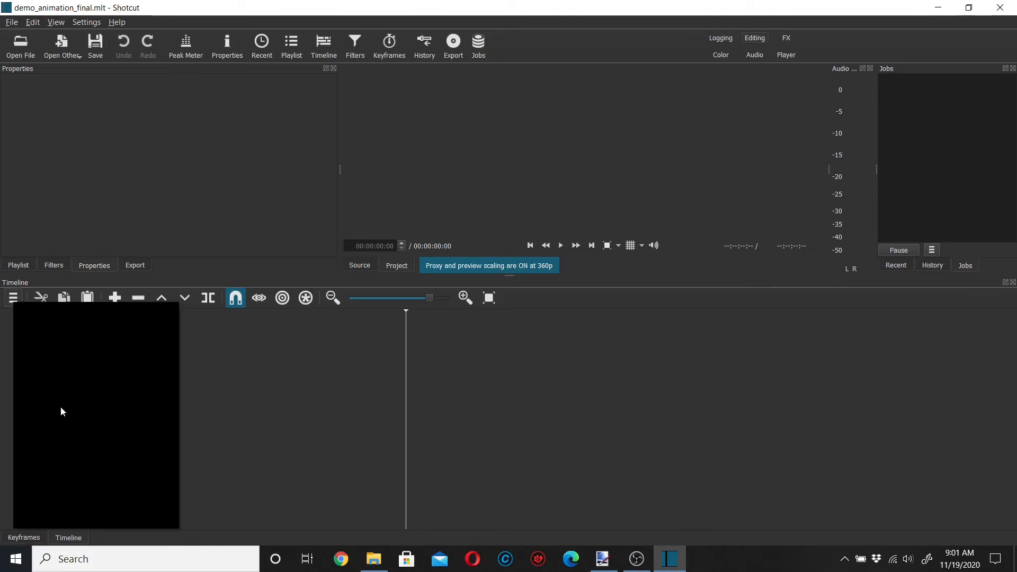
{"action": "left_click", "coordinate": [60, 325]}
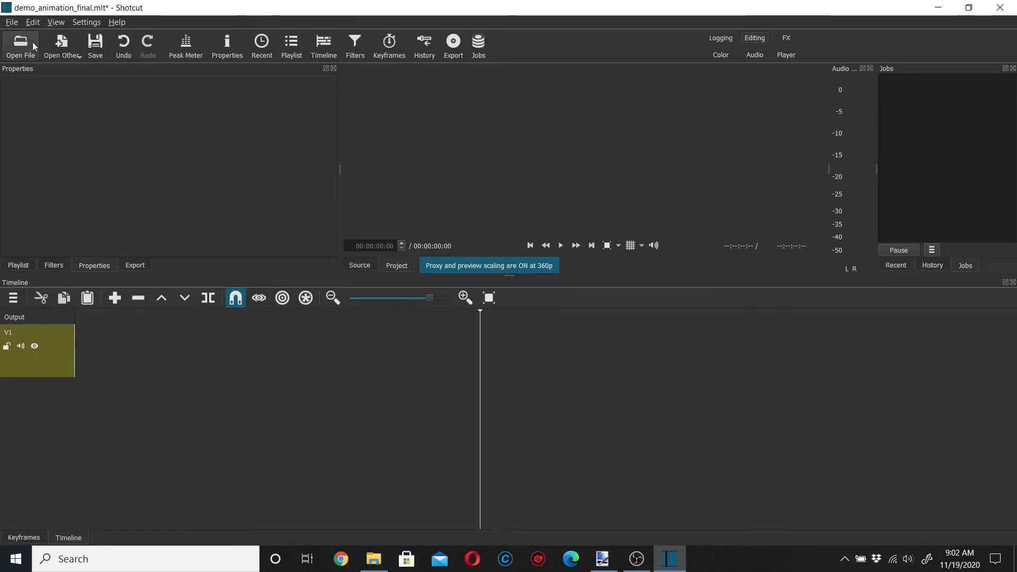
Open the demo_animation MLT project from the demo_animation folder as a clip and pause its playback
{"action": "left_click", "coordinate": [11, 22]}
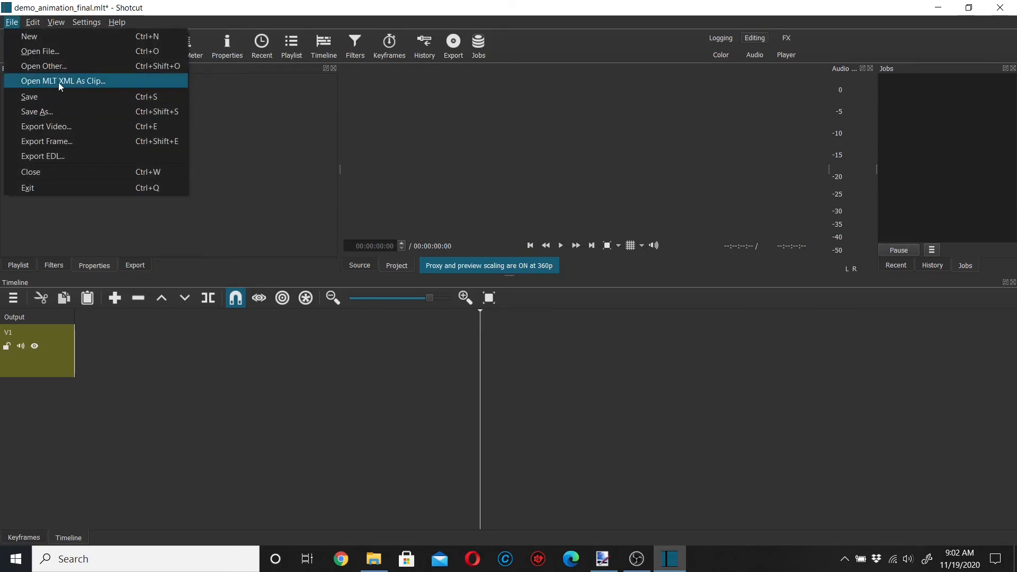
{"action": "left_click", "coordinate": [82, 81]}
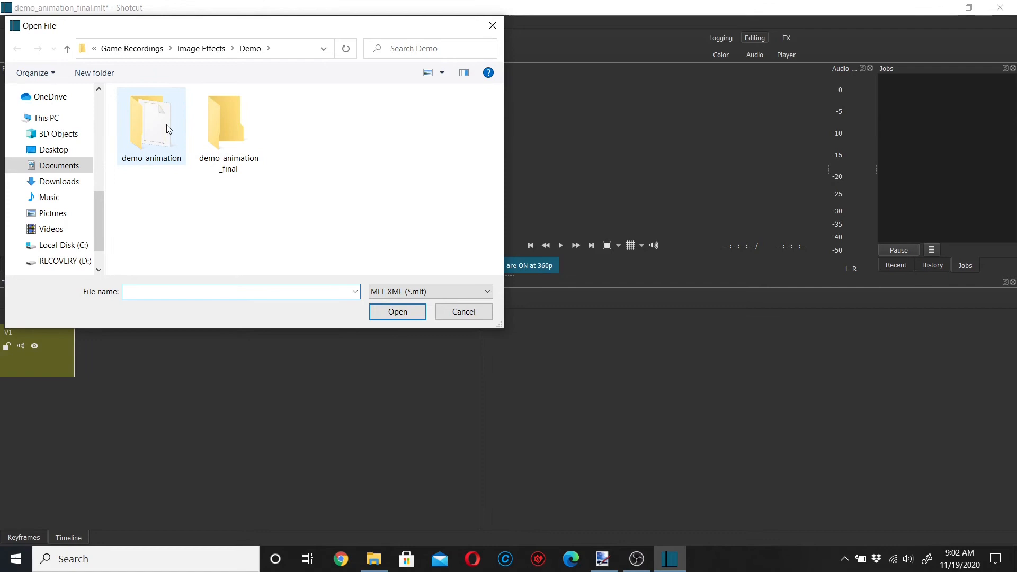
{"action": "double_click", "coordinate": [167, 127]}
{"action": "left_click", "coordinate": [170, 114]}
{"action": "left_click", "coordinate": [374, 317]}
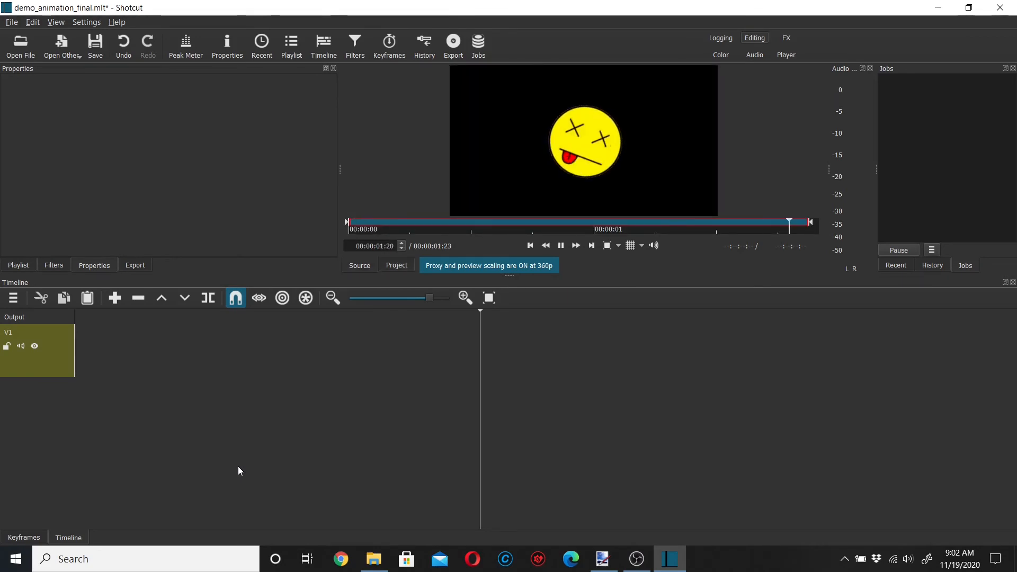
{"action": "left_click", "coordinate": [559, 245]}
Place the demo_animation clip at the start of track V1 and append three more copies directly behind it
{"action": "left_click_drag", "start_coordinate": [584, 131], "coordinate": [87, 348]}
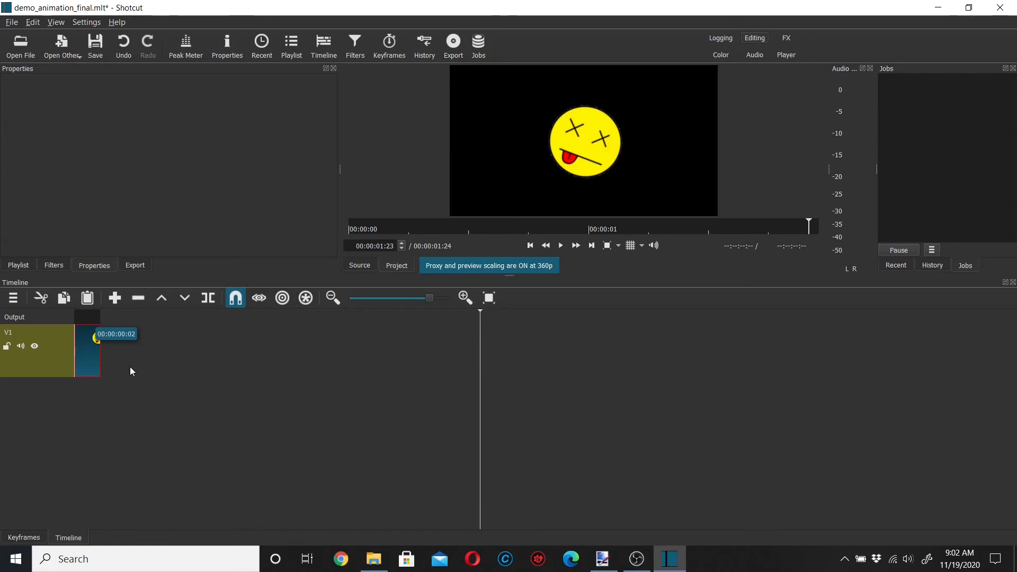
{"action": "key", "text": "a"}
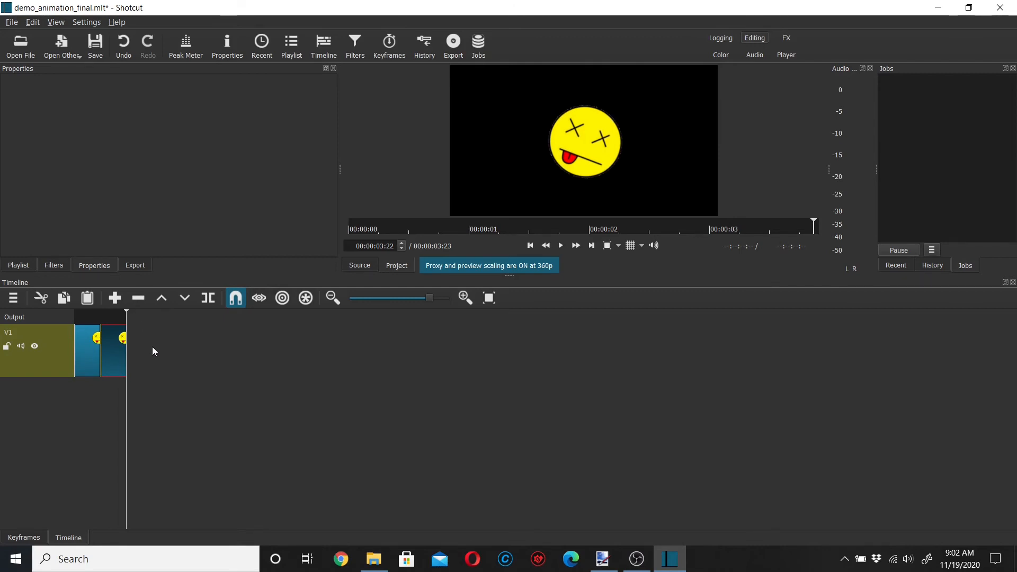
{"action": "key", "text": "a"}
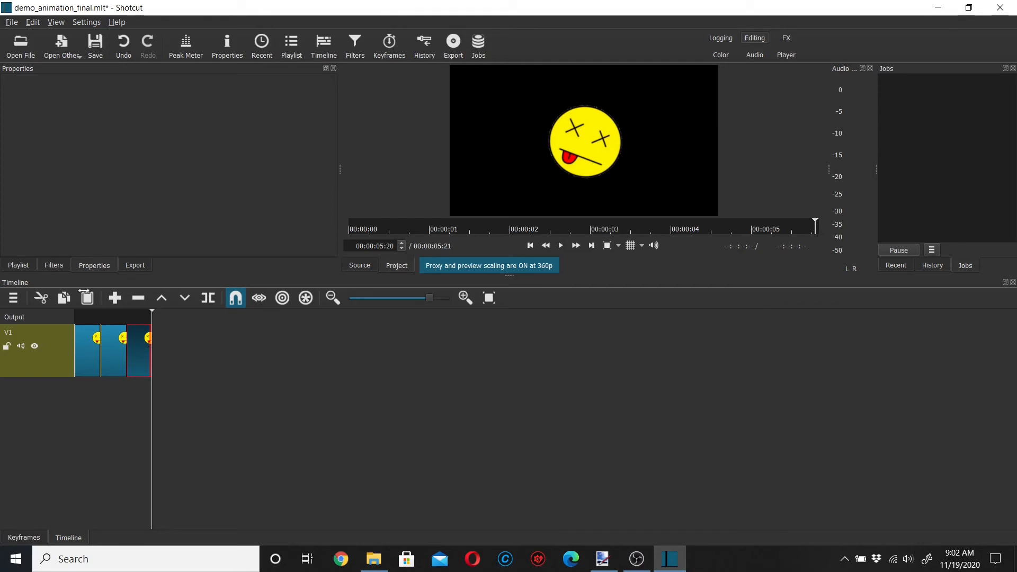
{"action": "key", "text": "a"}
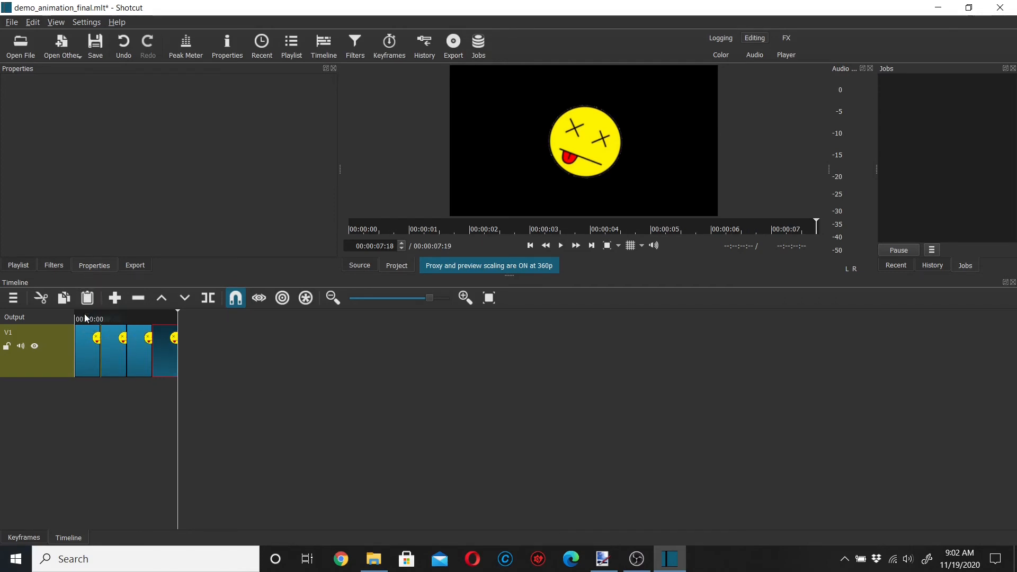
Play the four repeated animation clips from the start of the timeline to review the loop
{"action": "left_click", "coordinate": [77, 316]}
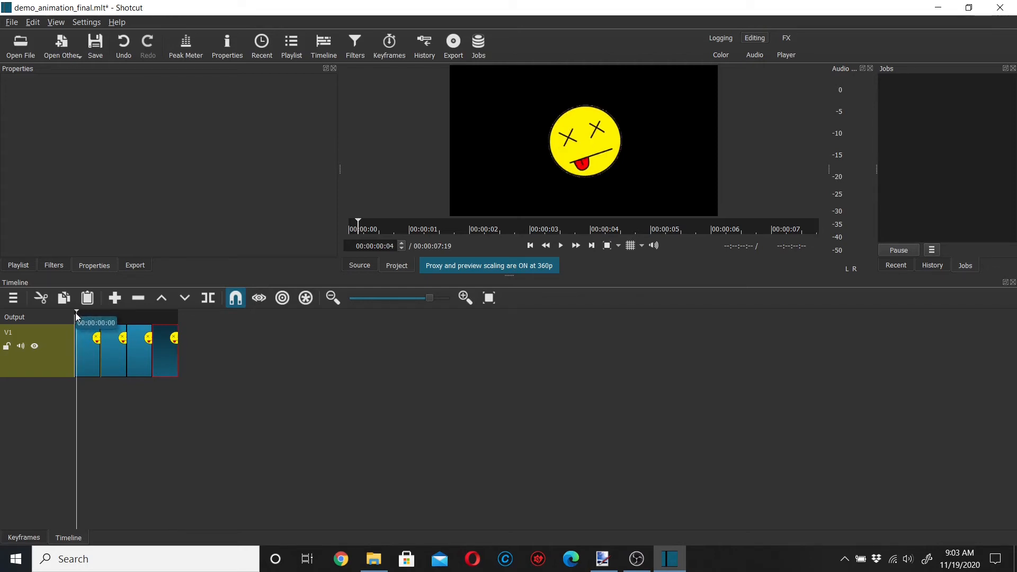
{"action": "left_click", "coordinate": [76, 312]}
{"action": "key", "text": "space"}
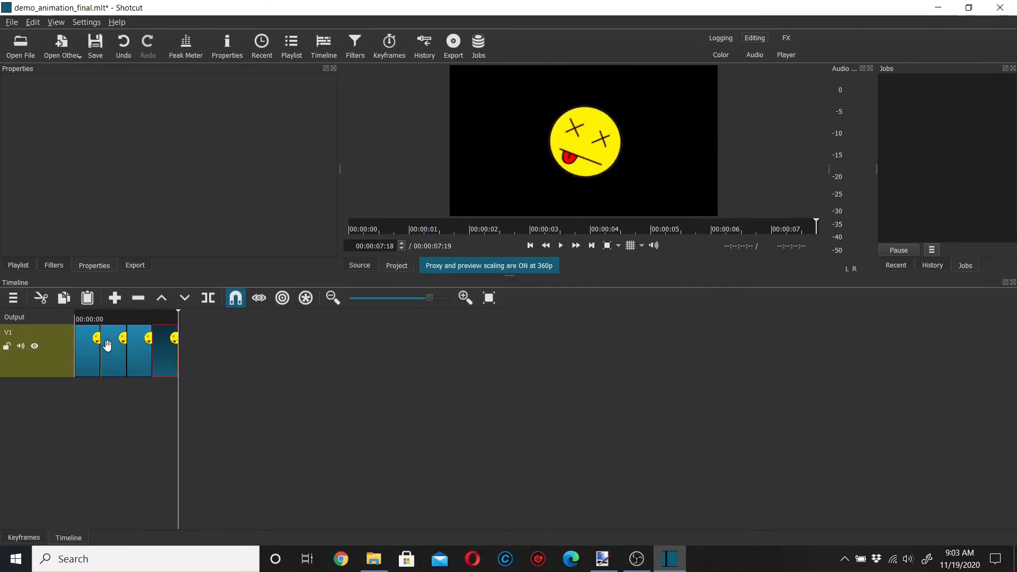
{"action": "left_click", "coordinate": [78, 316]}
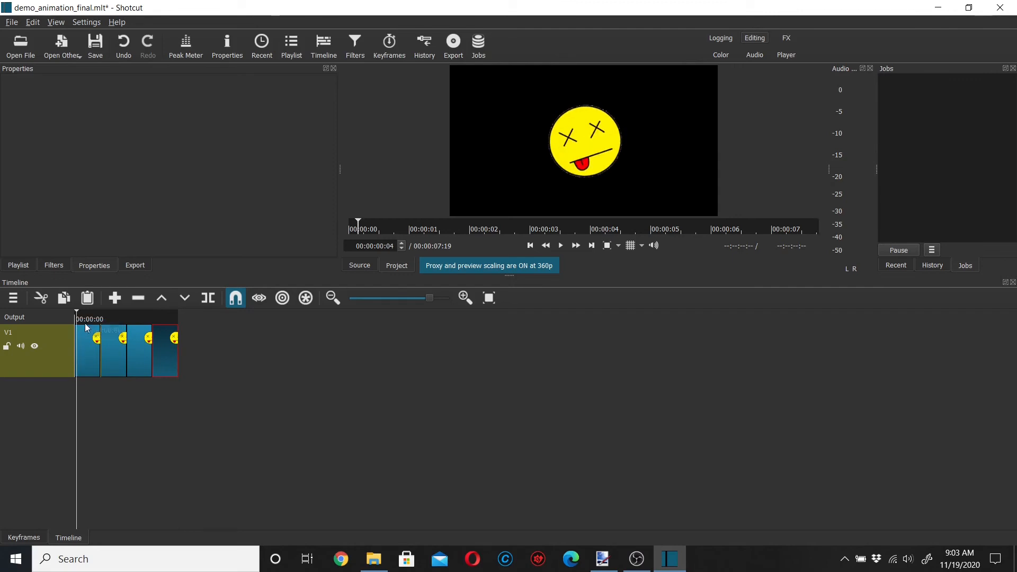
{"action": "key", "text": "space"}
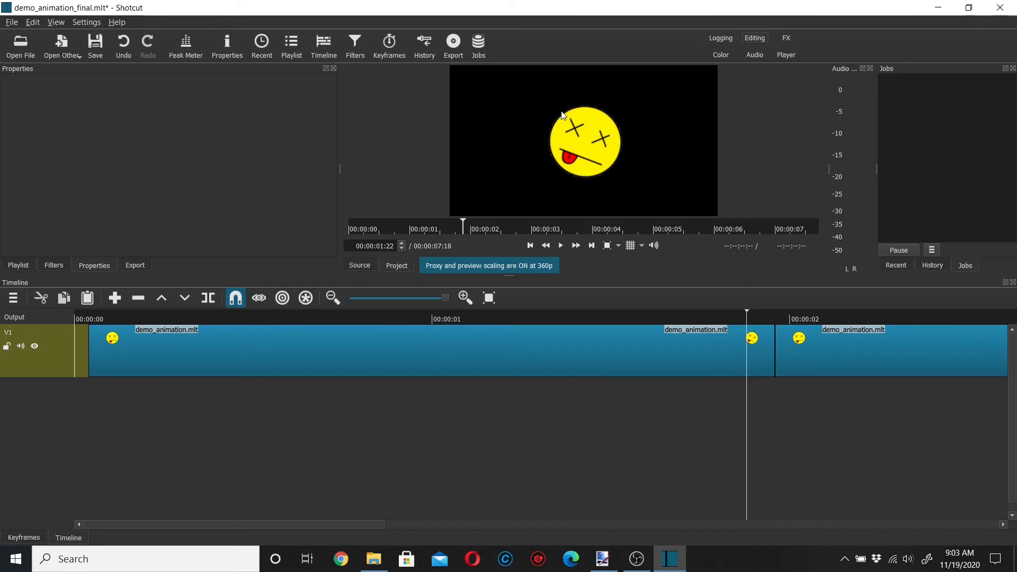
Remove the blank gap in front of the first demo_animation clip on track V1
{"action": "right_click", "coordinate": [78, 358]}
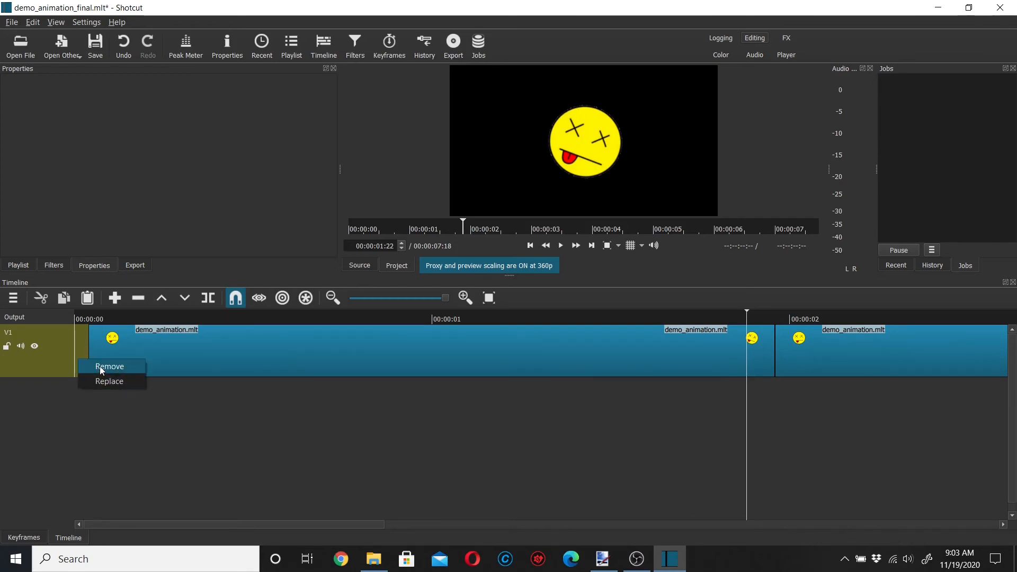
{"action": "left_click", "coordinate": [100, 366]}
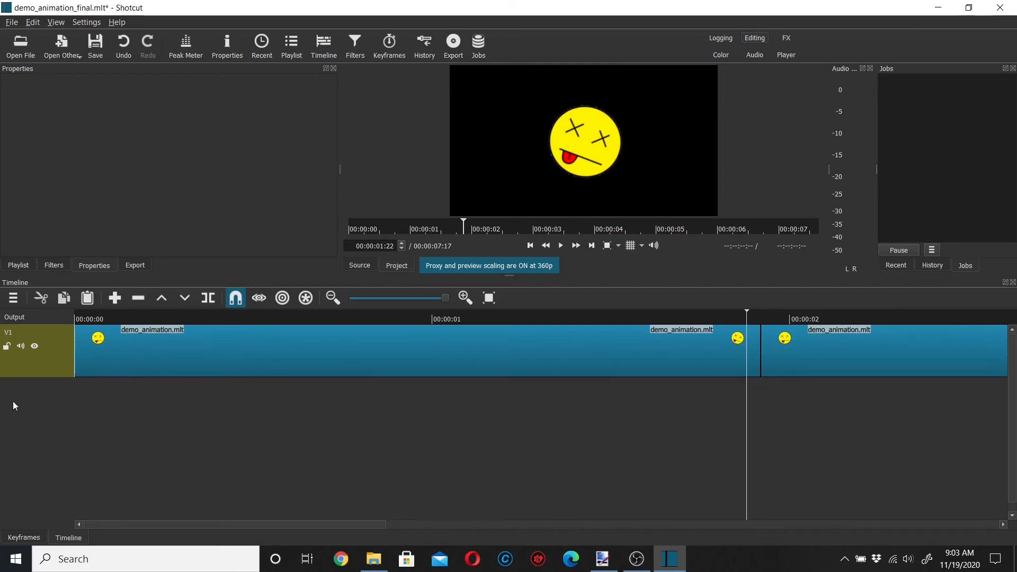
{"action": "left_click_drag", "start_coordinate": [357, 526], "coordinate": [95, 463]}
{"action": "right_click", "coordinate": [83, 454]}
Add a Size, Position & Rotate filter to track V1 and shrink the picture to 647 x 364 at position 1273, 716
{"action": "left_click", "coordinate": [19, 343]}
{"action": "left_click", "coordinate": [286, 427]}
{"action": "left_click", "coordinate": [358, 48]}
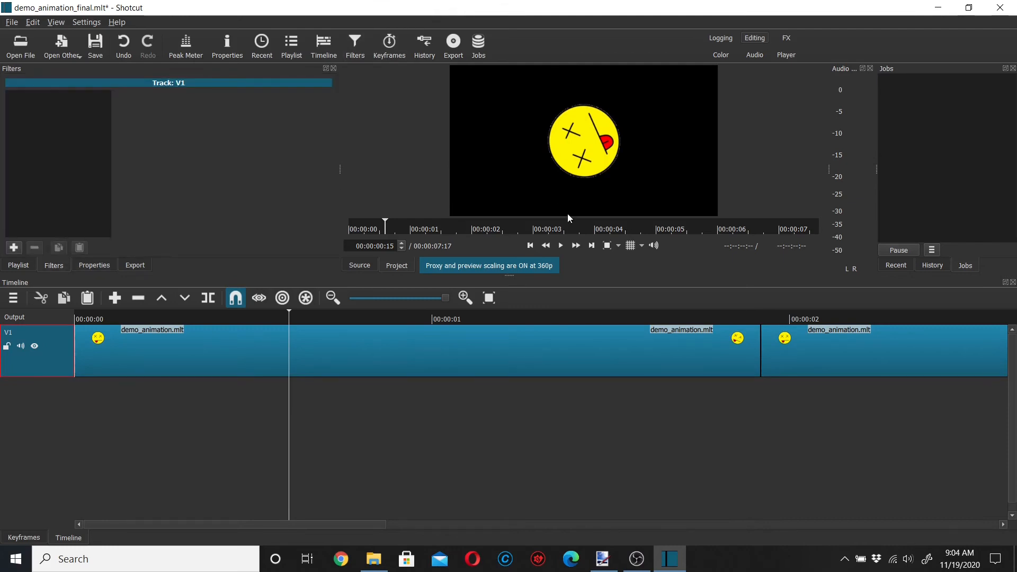
{"action": "left_click", "coordinate": [13, 247]}
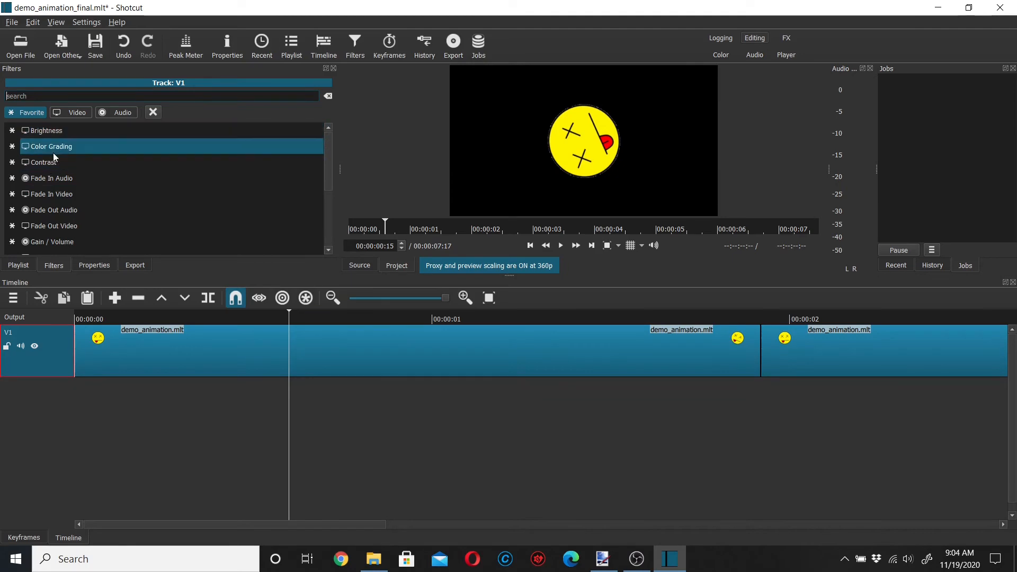
{"action": "scroll", "coordinate": [65, 214], "scroll_direction": "down", "scroll_amount": 1}
{"action": "scroll", "coordinate": [65, 214], "scroll_direction": "down", "scroll_amount": 2}
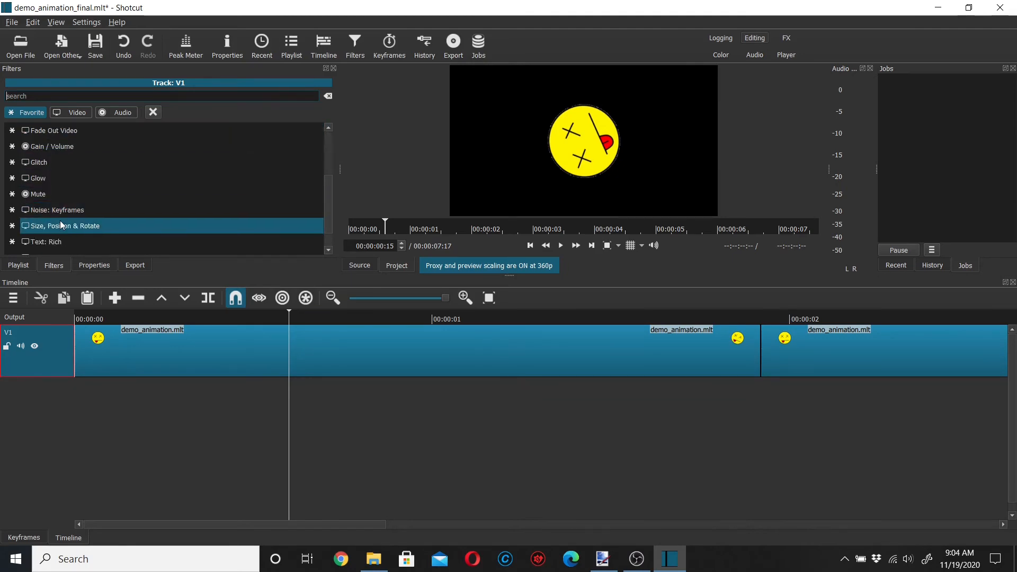
{"action": "left_click", "coordinate": [60, 223]}
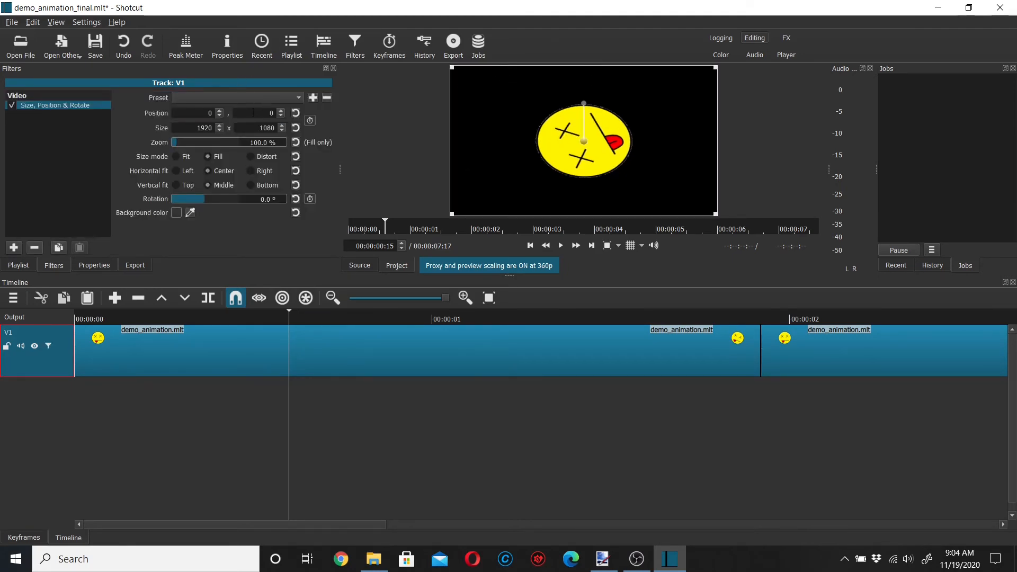
{"action": "left_click_drag", "start_coordinate": [452, 67], "coordinate": [561, 173]}
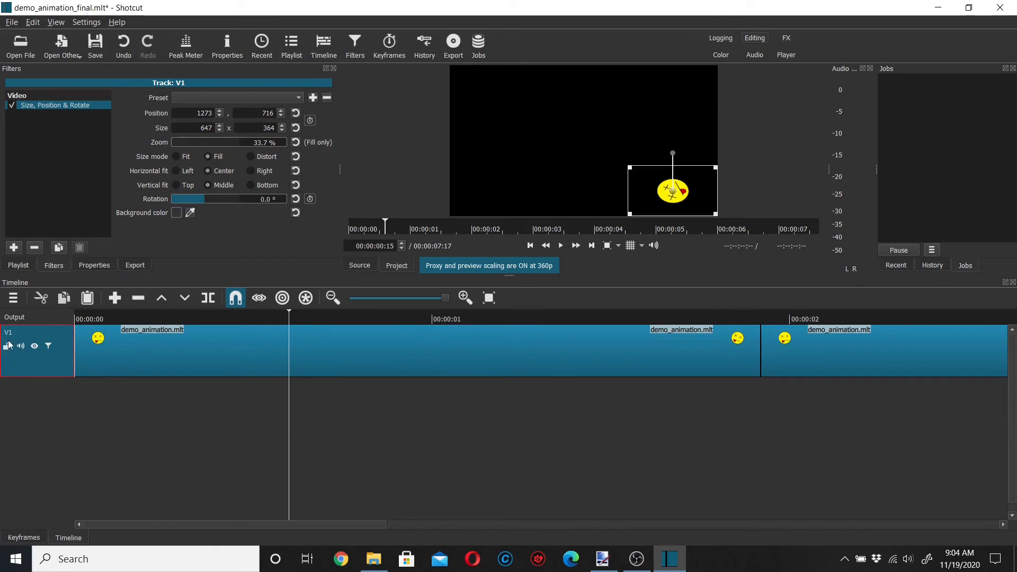
Add another track to the timeline
{"action": "left_click", "coordinate": [15, 300]}
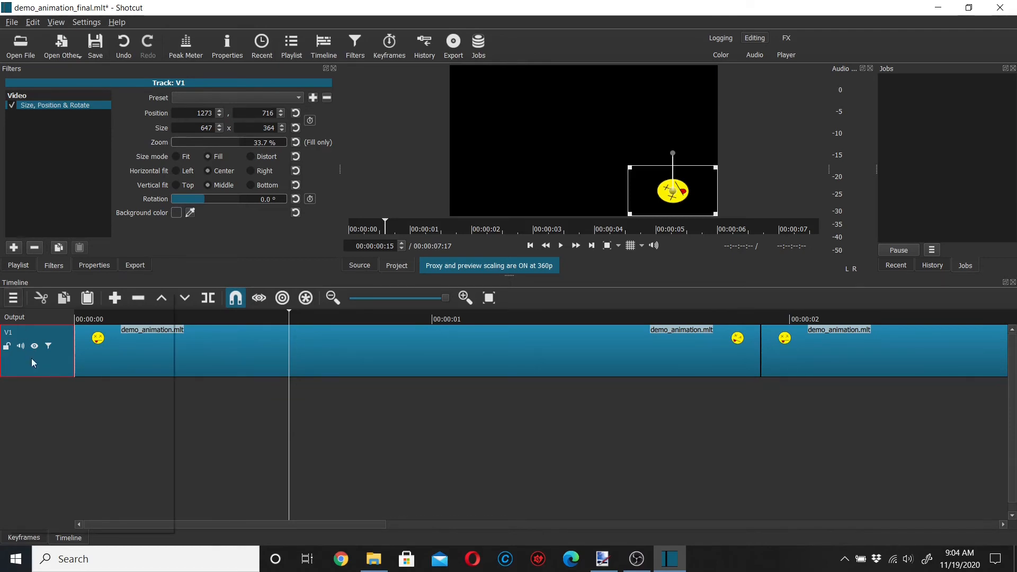
{"action": "left_click", "coordinate": [51, 313]}
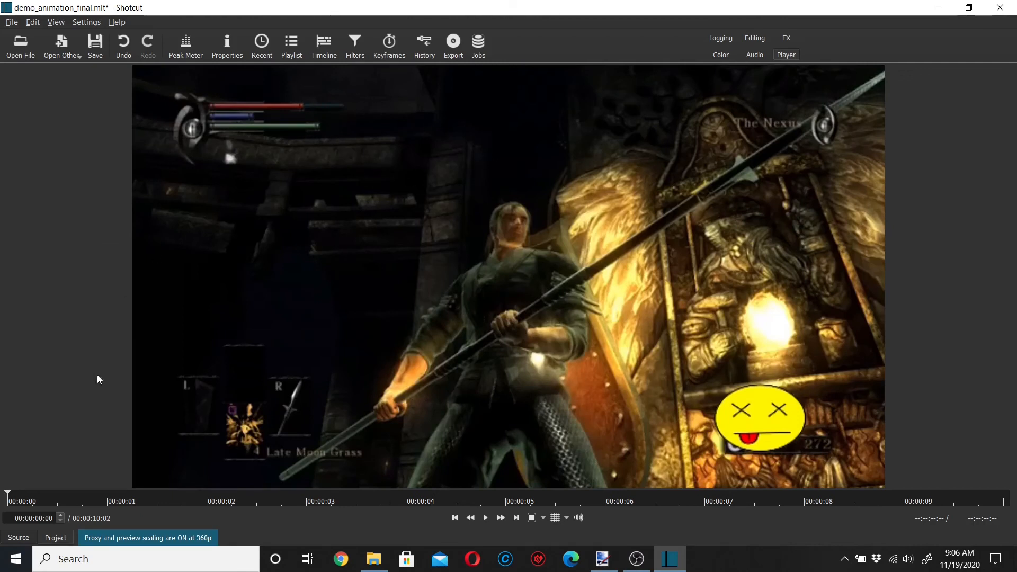
Play the face animation over the gameplay footage, and replay it from the start
{"action": "key", "text": "space"}
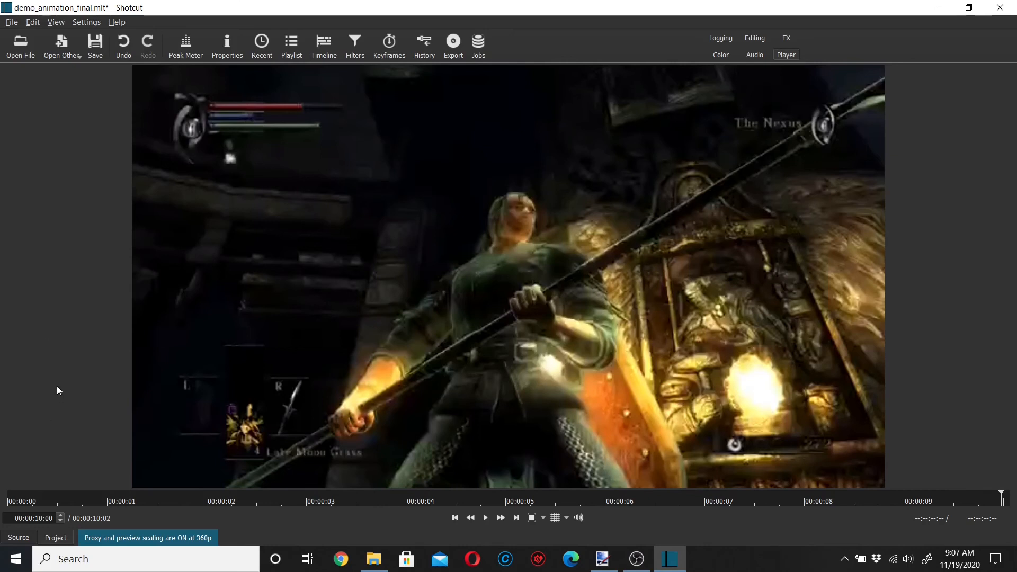
{"action": "key", "text": "Right"}
{"action": "left_click", "coordinate": [7, 496]}
{"action": "key", "text": "space"}
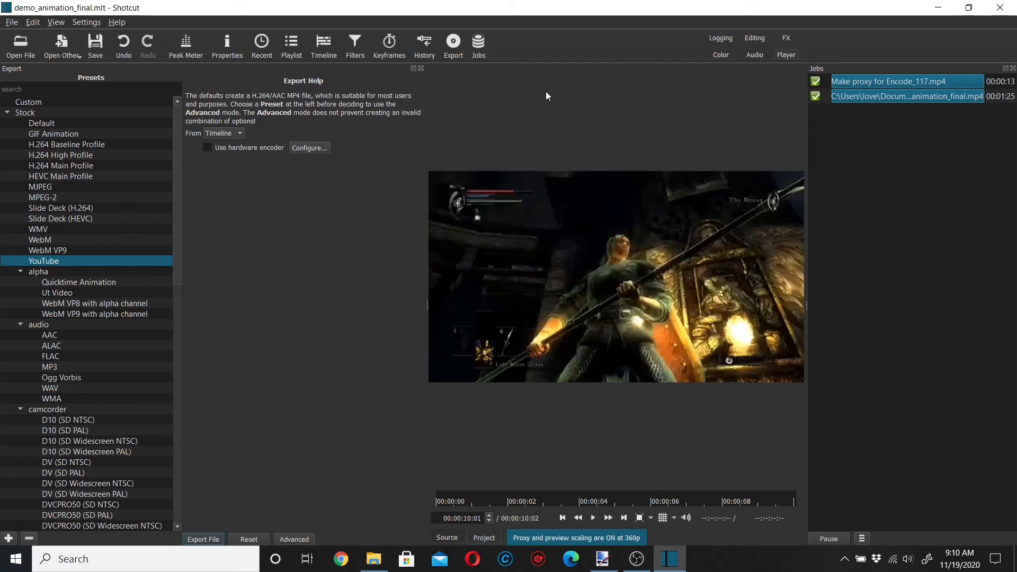
Play the exported demo_animation_final video from near its beginning, and return to Shotcut
{"action": "left_click", "coordinate": [879, 97]}
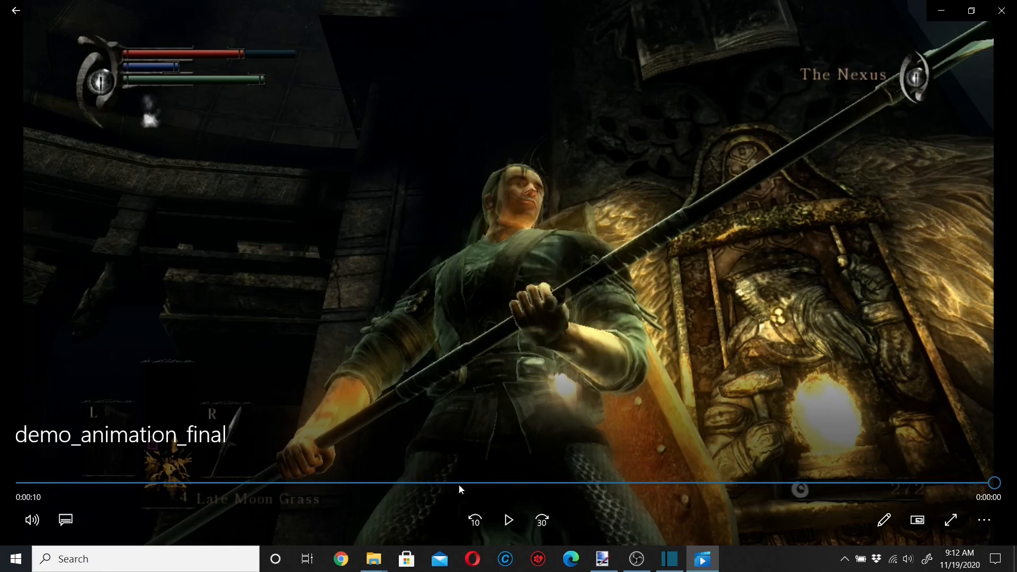
{"action": "left_click", "coordinate": [78, 483]}
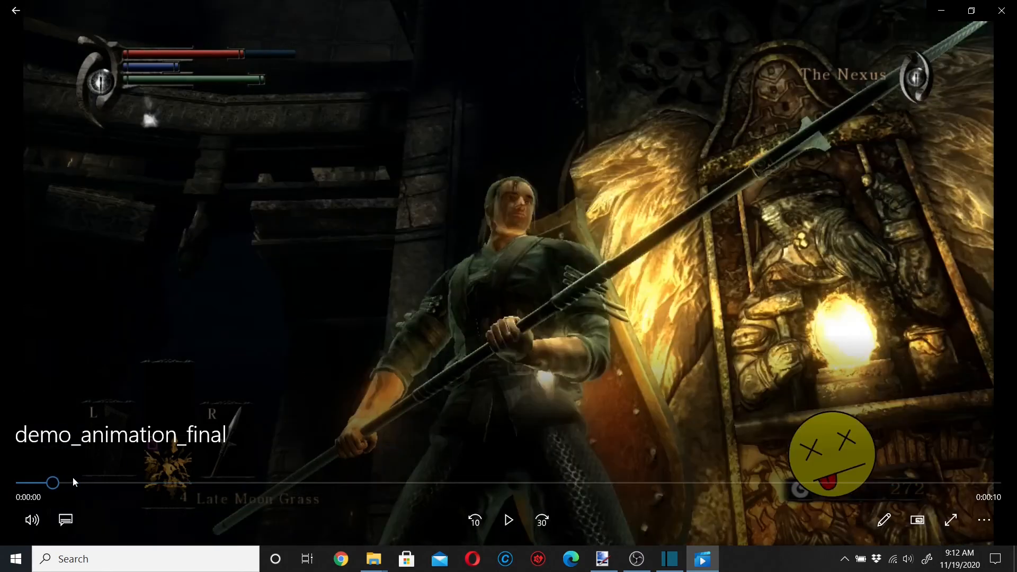
{"action": "left_click", "coordinate": [507, 518]}
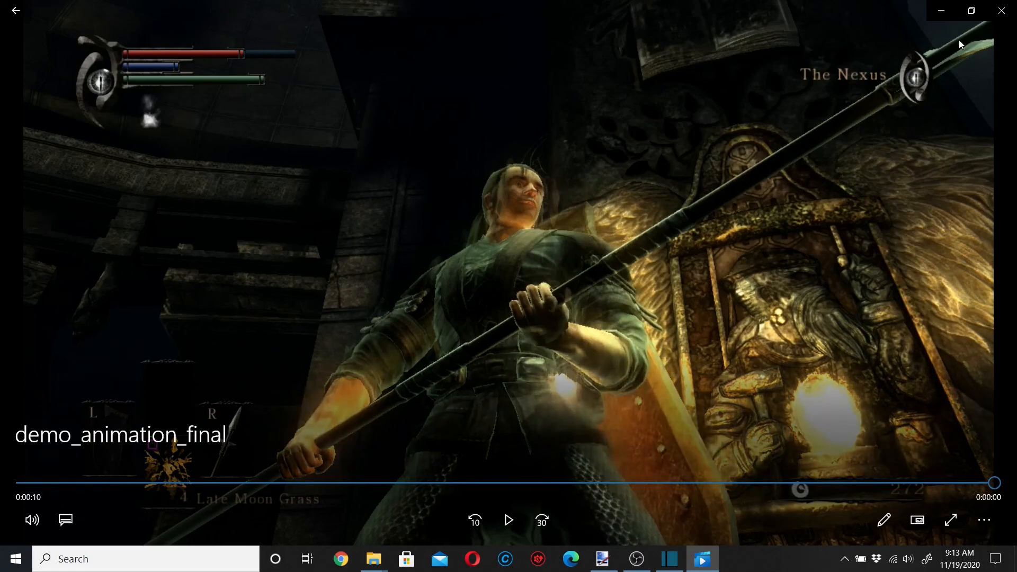
{"action": "left_click", "coordinate": [942, 10]}
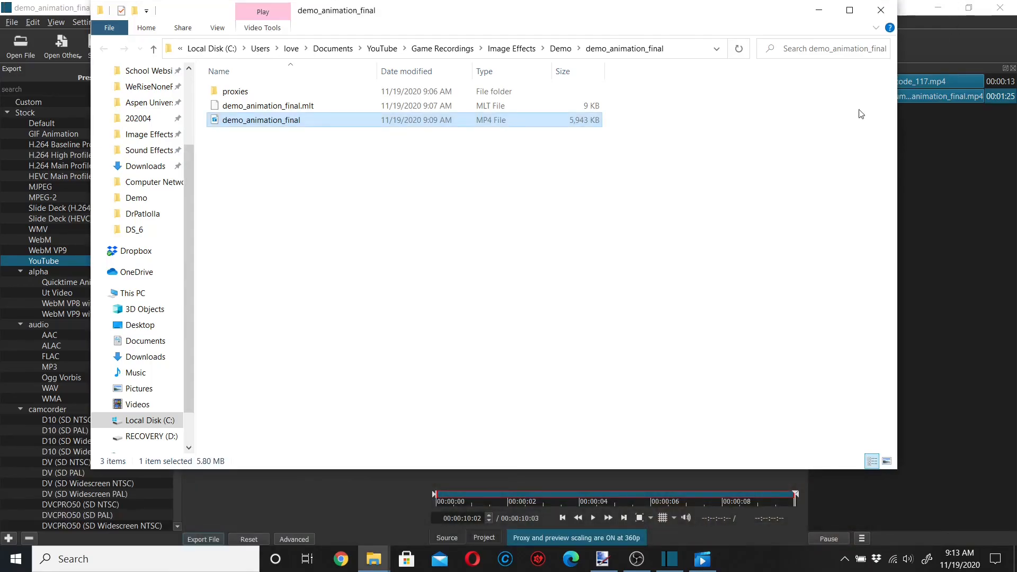
{"action": "left_click", "coordinate": [819, 10]}
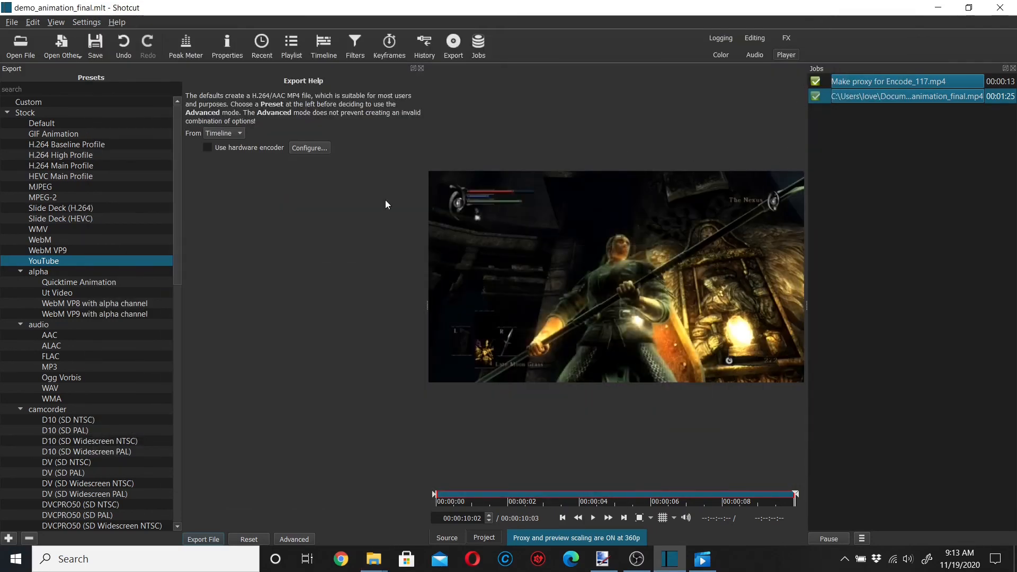